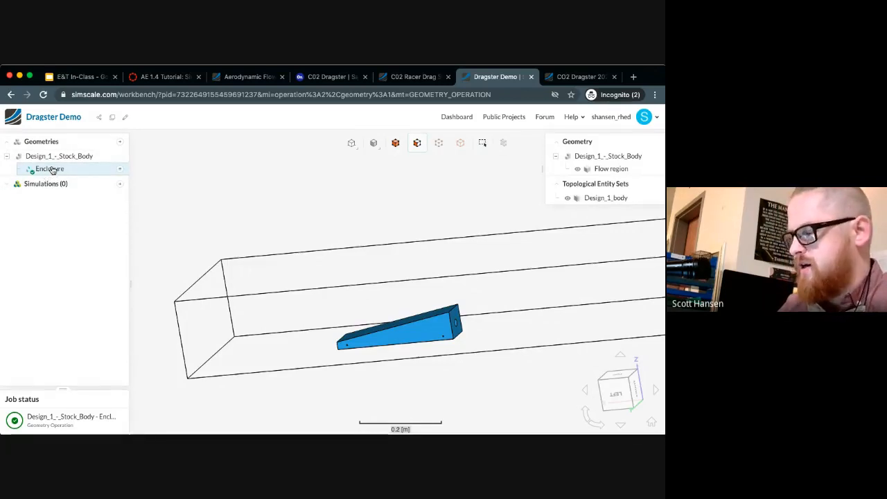
Step: Create an Incompressible fluid flow simulation from the Enclosure geometry
click(101, 172)
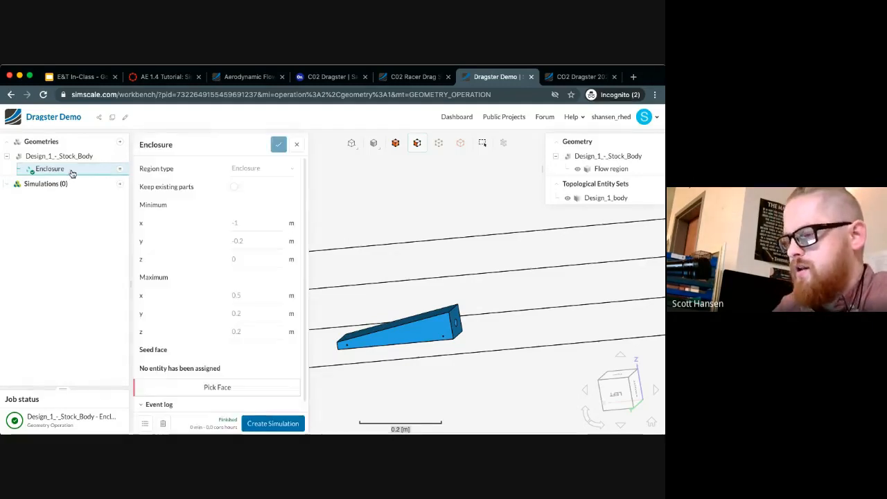
click(270, 423)
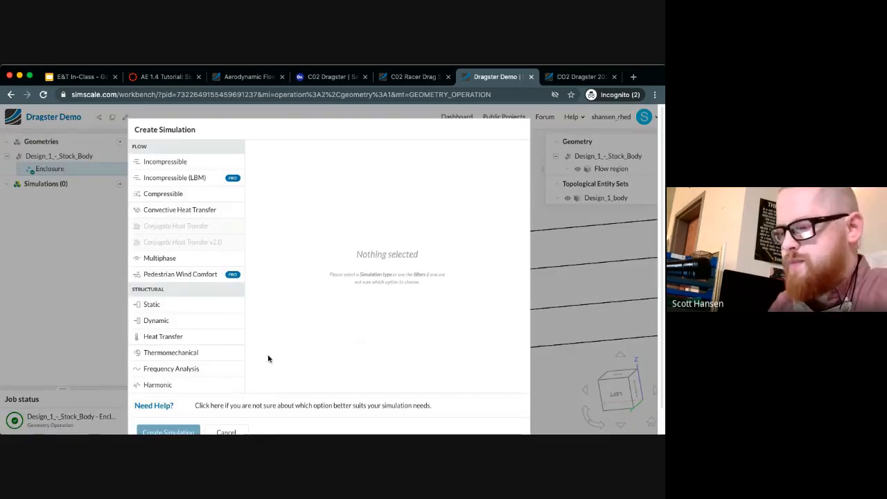
click(189, 163)
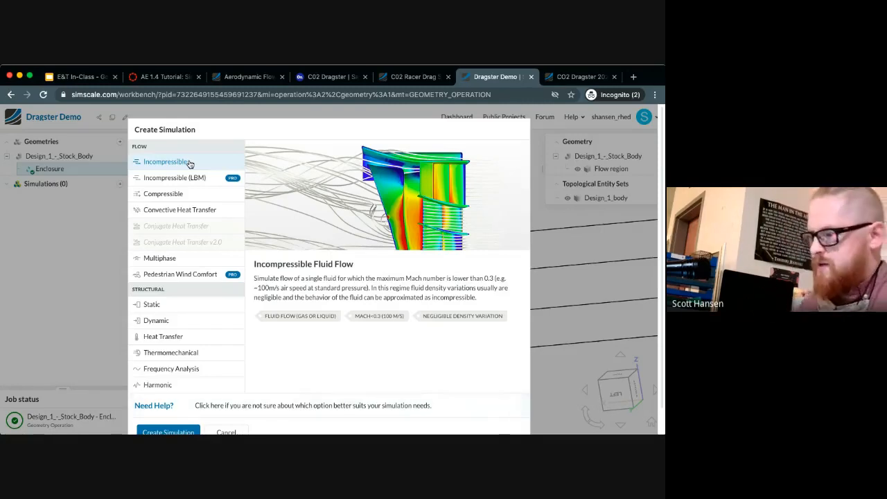
scroll(339, 285, down, 2)
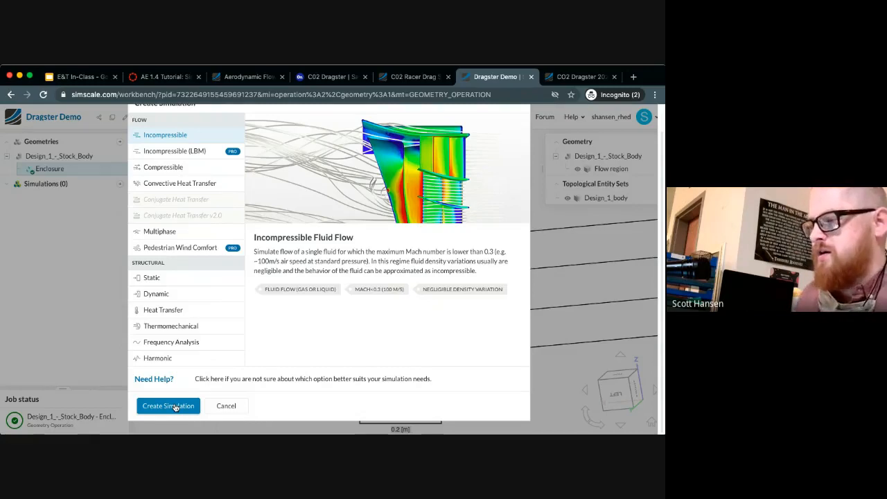
click(174, 406)
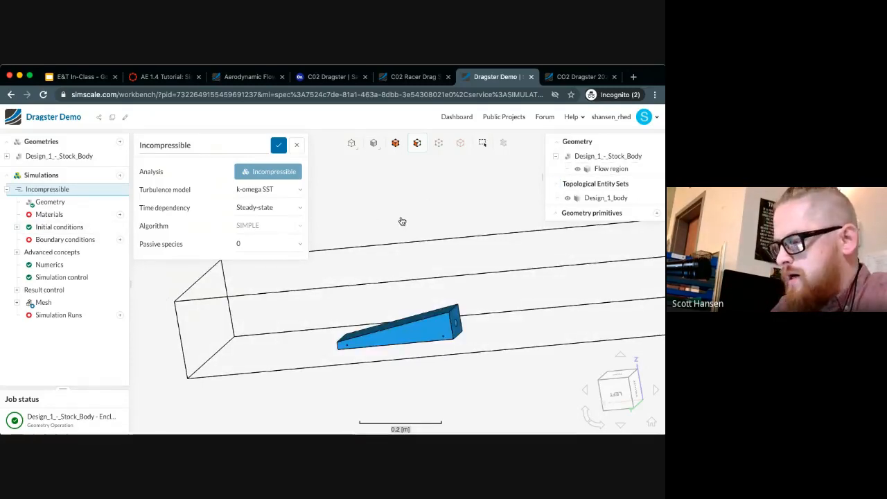
Step: Show all hidden faces of the flow region and render them translucent so the car body is visible inside the enclosure
scroll(485, 307, down, 5)
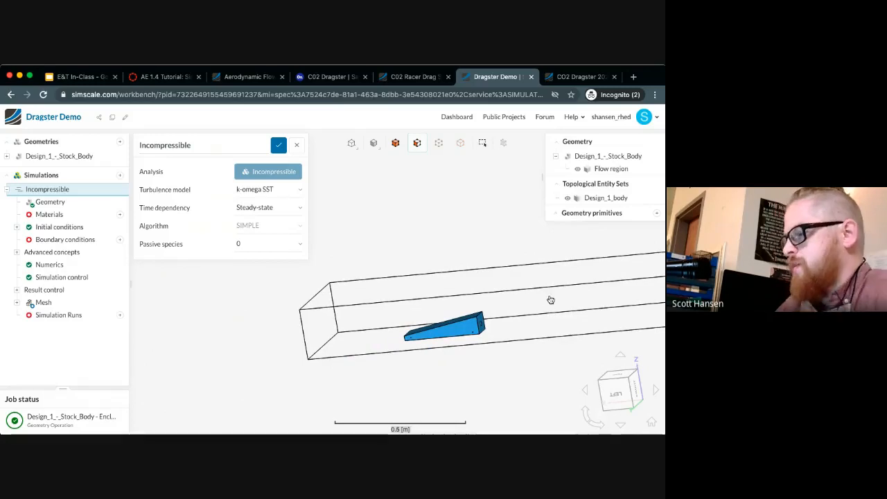
right_click(525, 310)
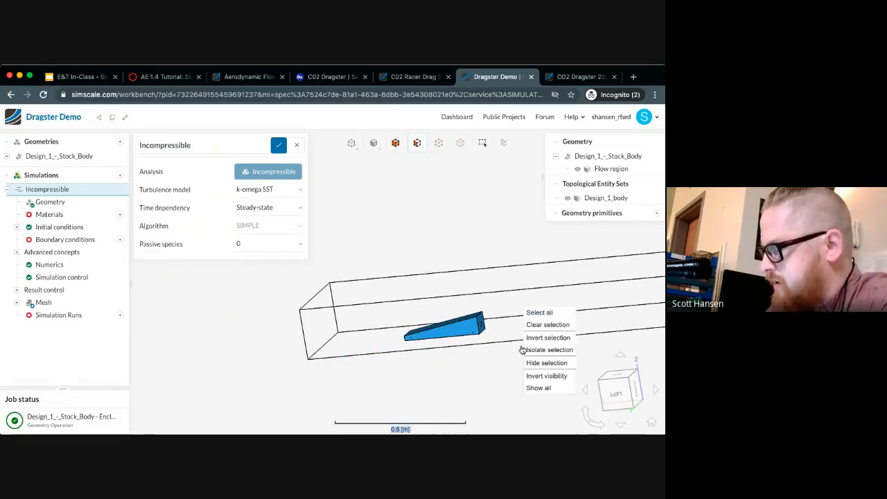
click(538, 389)
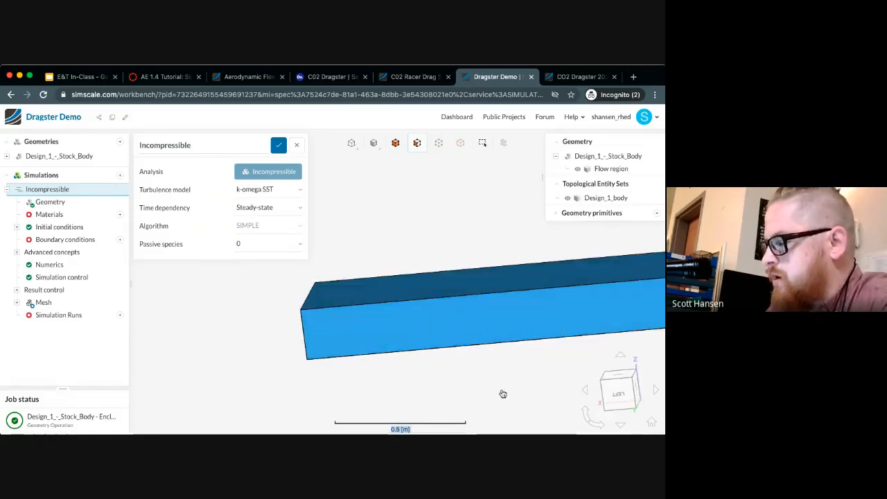
drag(503, 394, 558, 378)
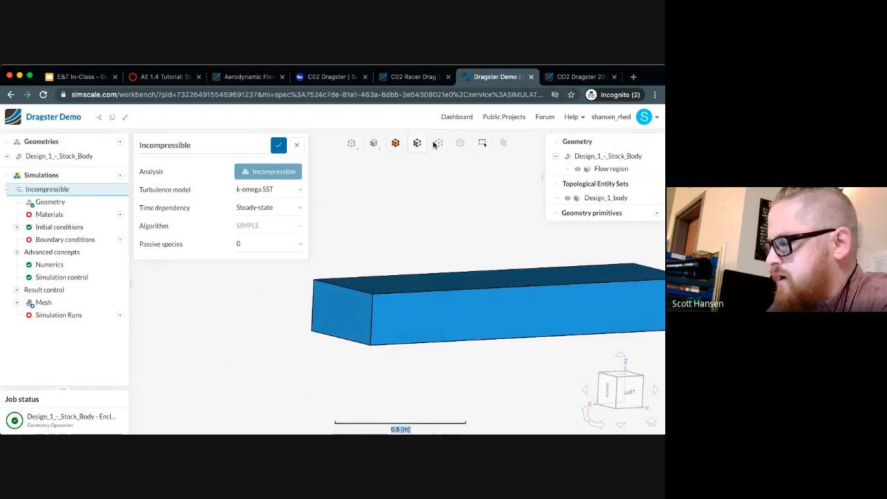
click(374, 142)
click(375, 188)
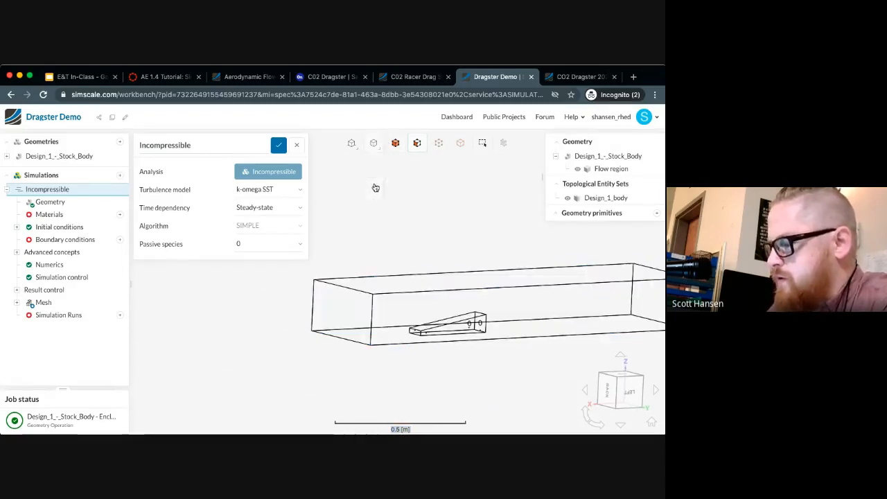
click(374, 143)
click(383, 202)
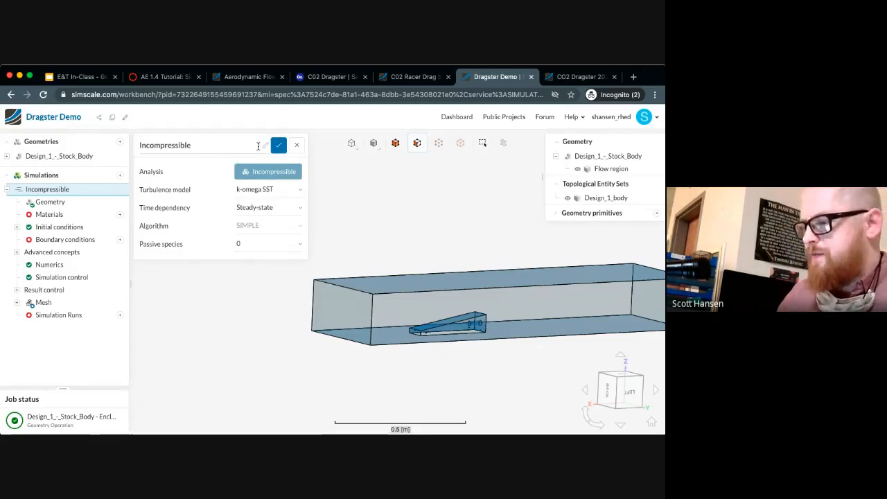
Step: Rename the incompressible simulation to Design_1_Sim and save its settings
click(264, 144)
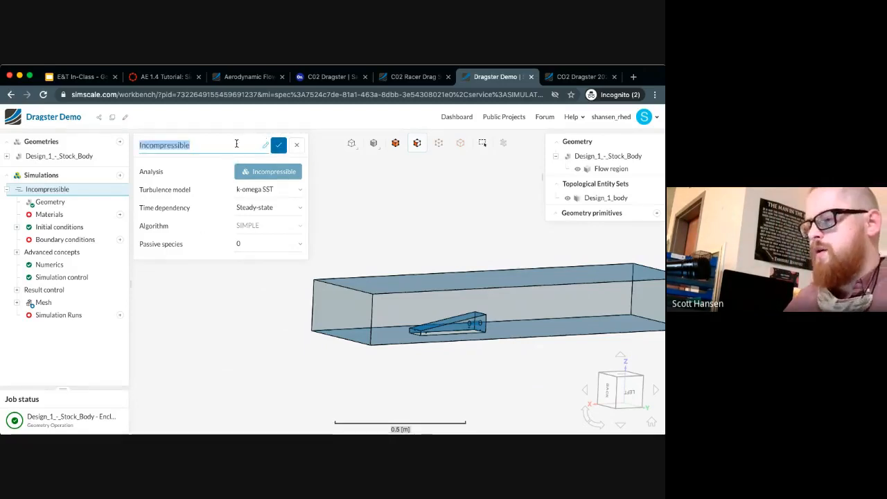
click(236, 145)
double_click(235, 145)
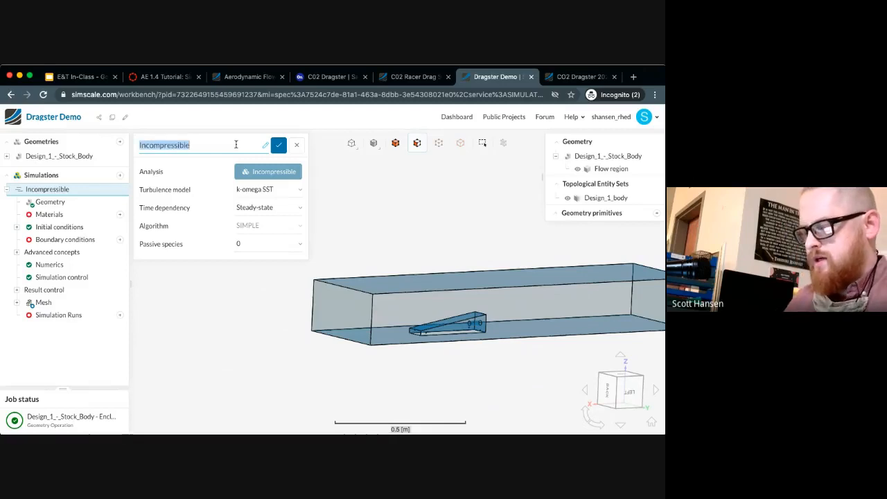
text(Design_1_Sim)
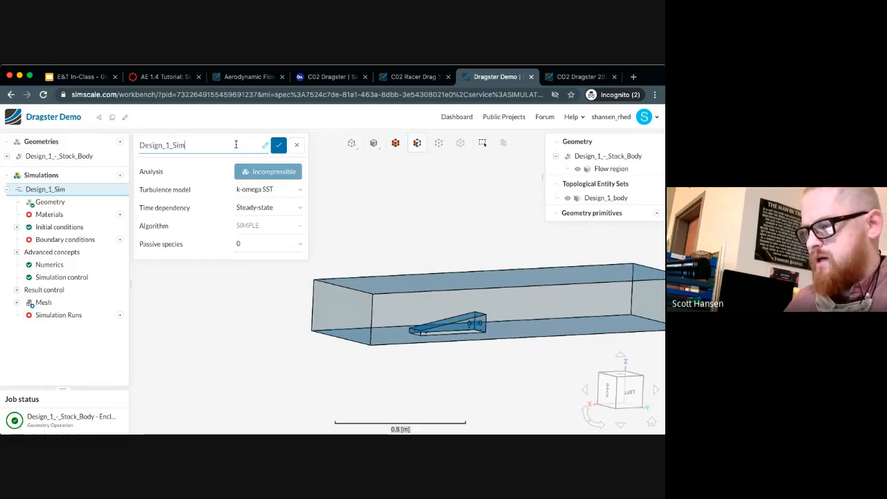
click(278, 145)
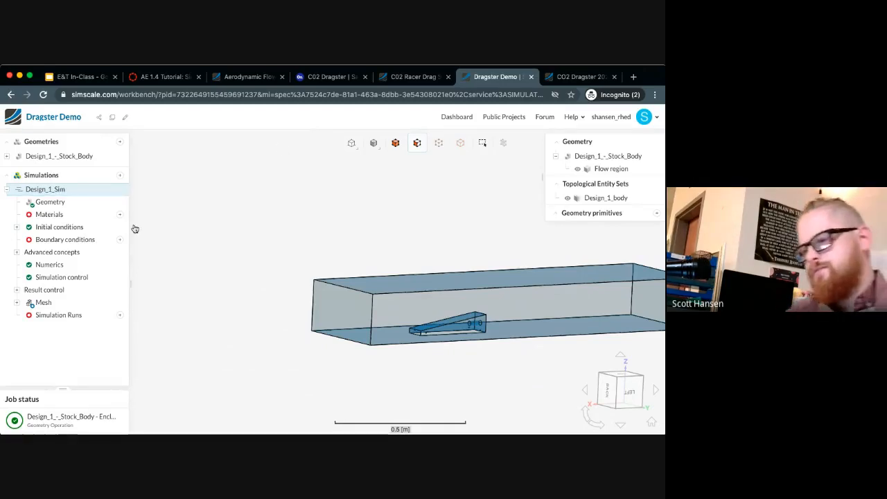
click(50, 201)
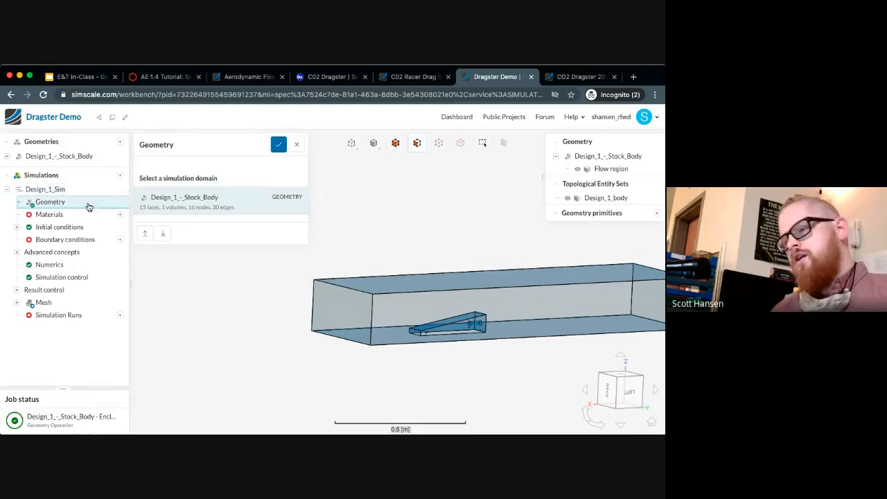
click(222, 203)
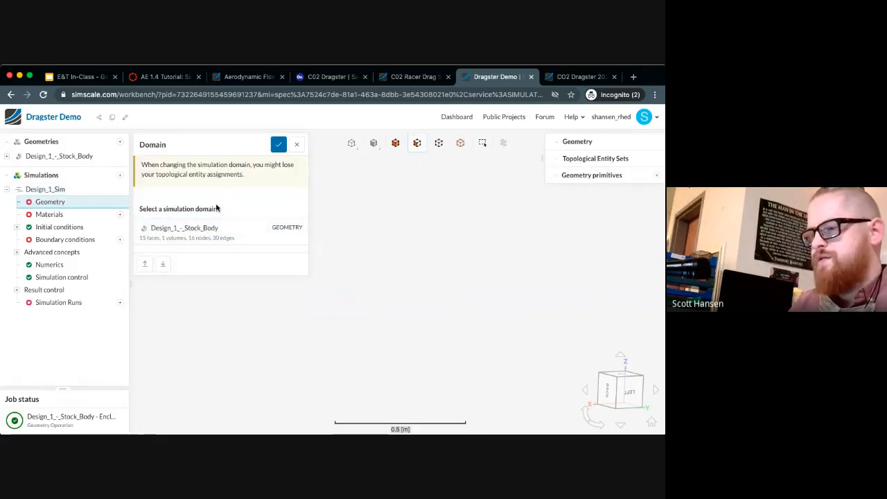
click(296, 144)
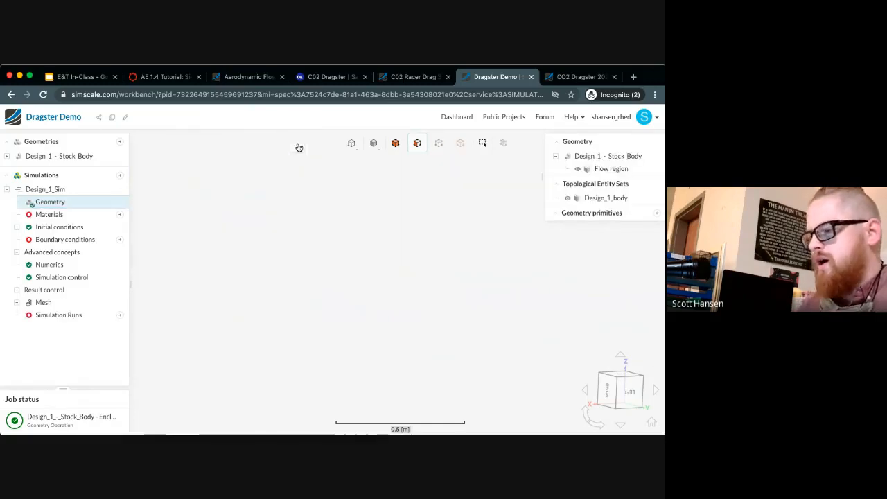
Step: Assign Air as the material of the flow region, and look over the list of initial conditions
click(65, 216)
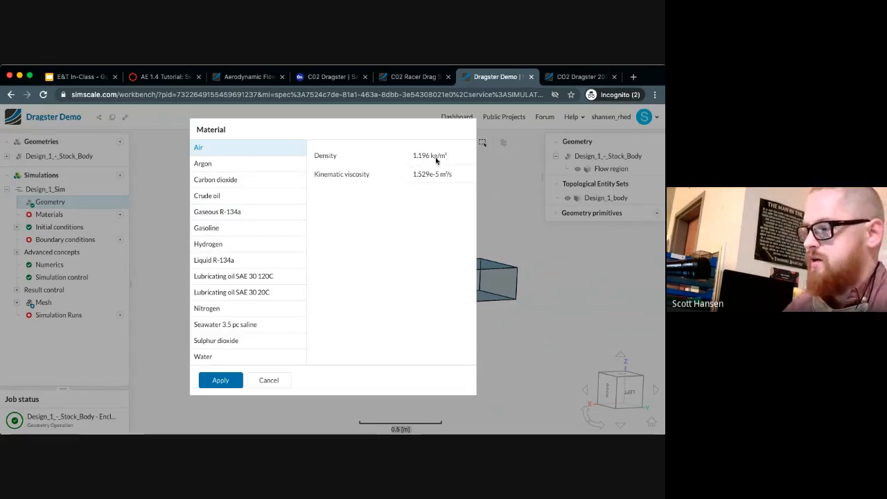
click(236, 381)
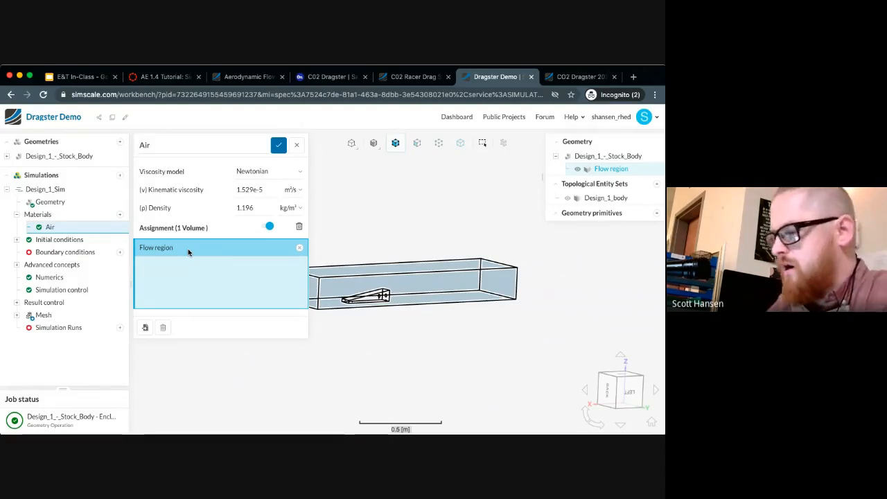
click(278, 145)
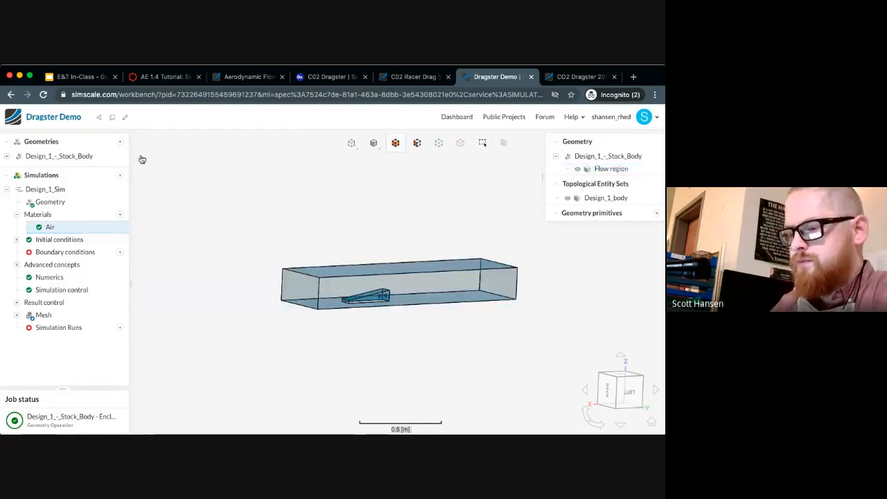
click(71, 240)
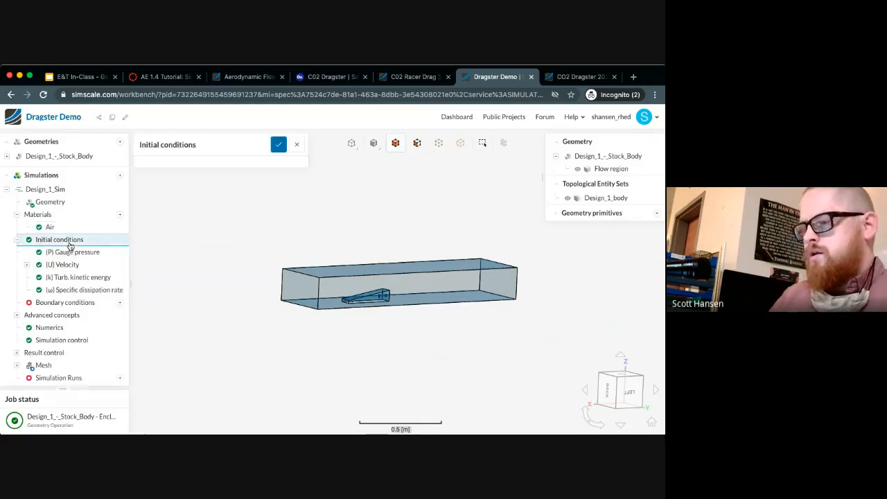
click(17, 240)
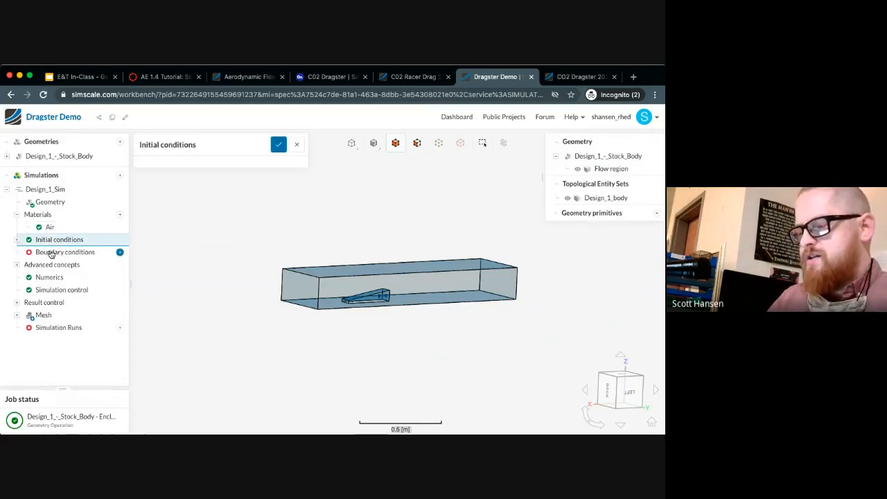
Step: Add a velocity inlet boundary condition and assign it to the enclosure's end face nearest the car's thin nose
click(51, 253)
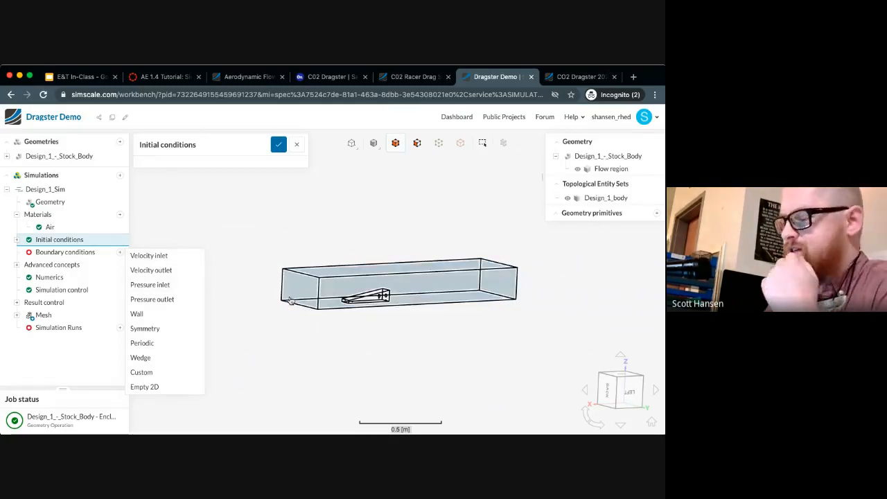
click(166, 256)
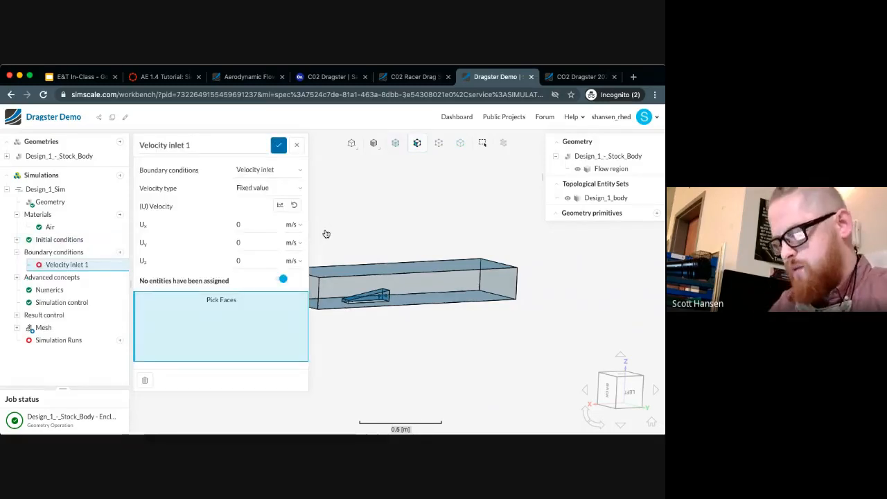
drag(326, 234, 282, 216)
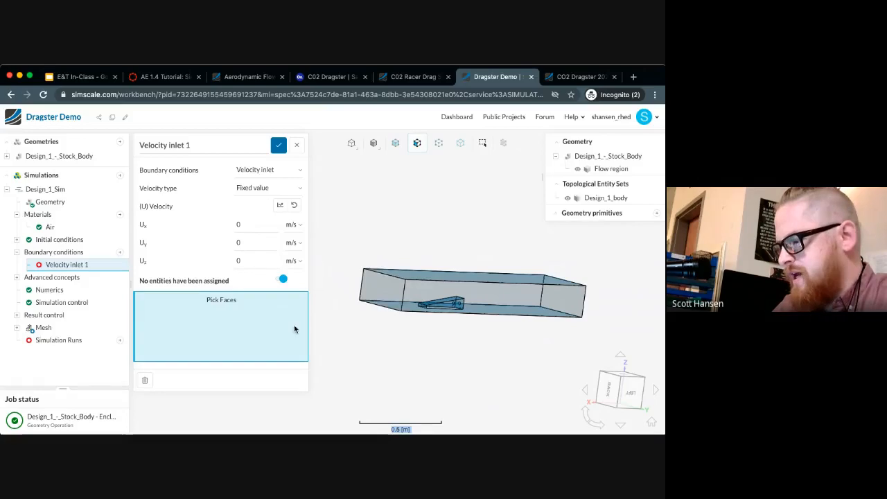
click(377, 299)
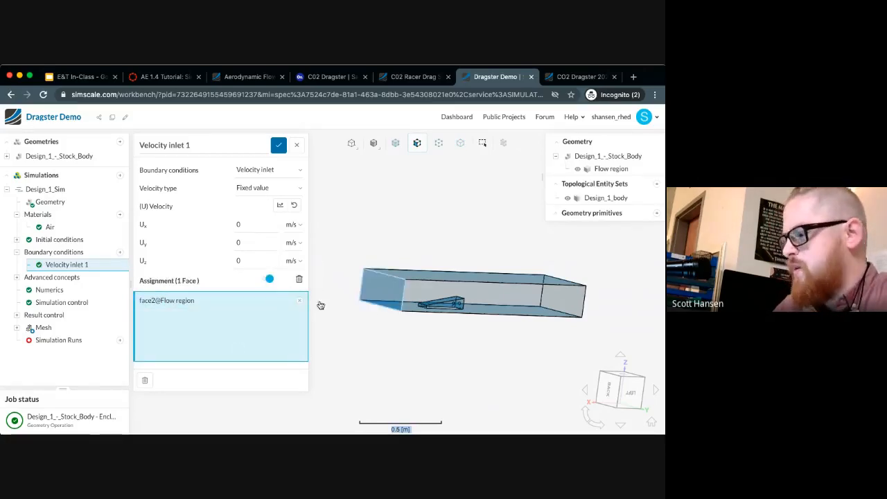
Step: Set the velocity inlet's x velocity to -20 m/s and save the boundary condition
drag(427, 356, 406, 358)
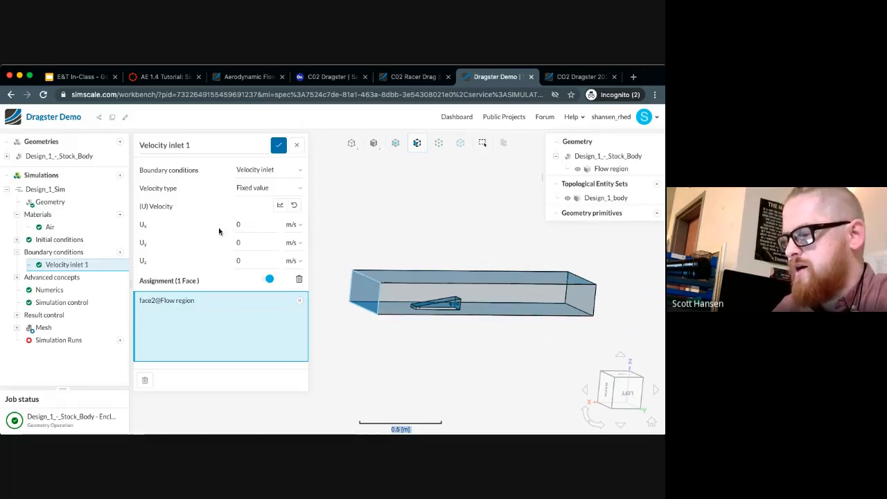
double_click(240, 225)
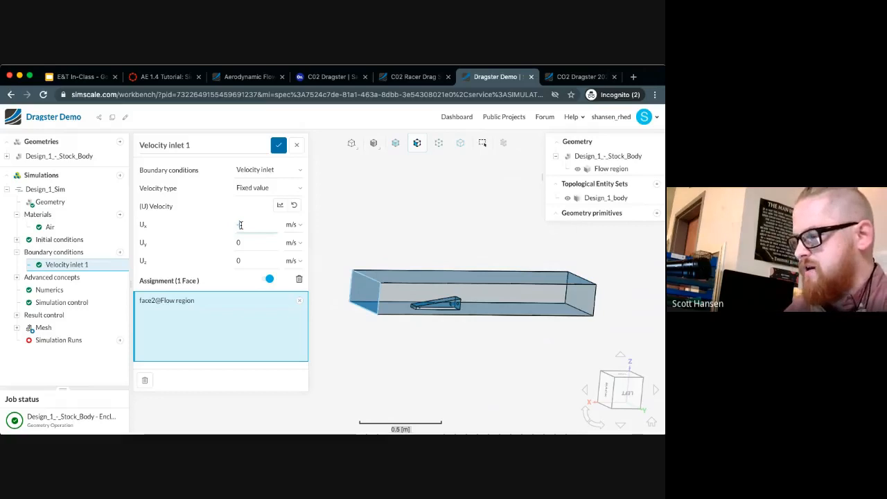
text(-20)
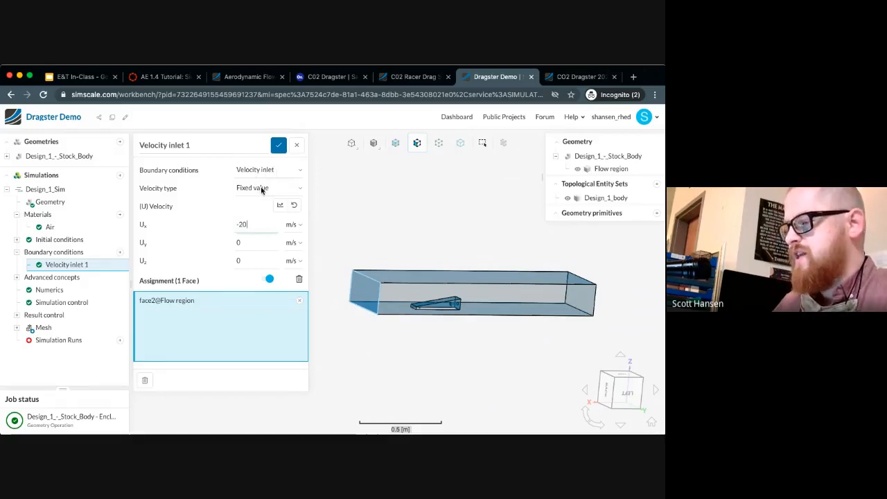
click(278, 145)
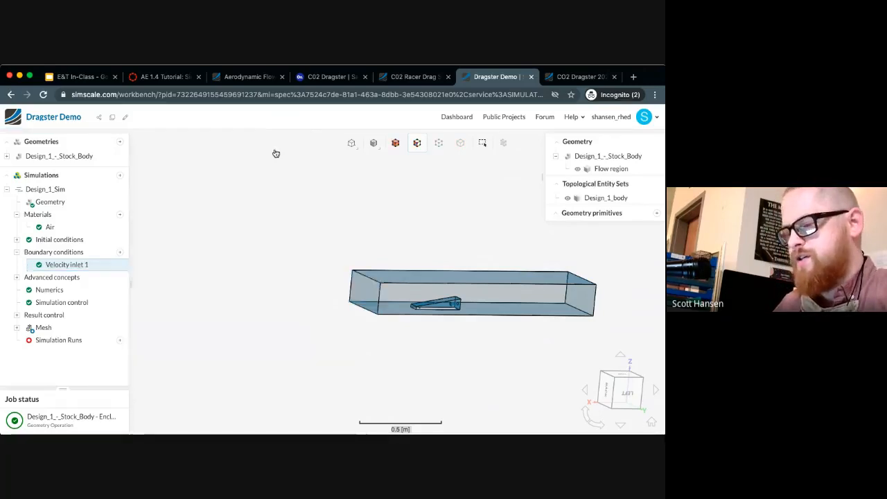
Step: Add a wall boundary condition and assign it to the enclosure's two long side faces and its top face
click(120, 252)
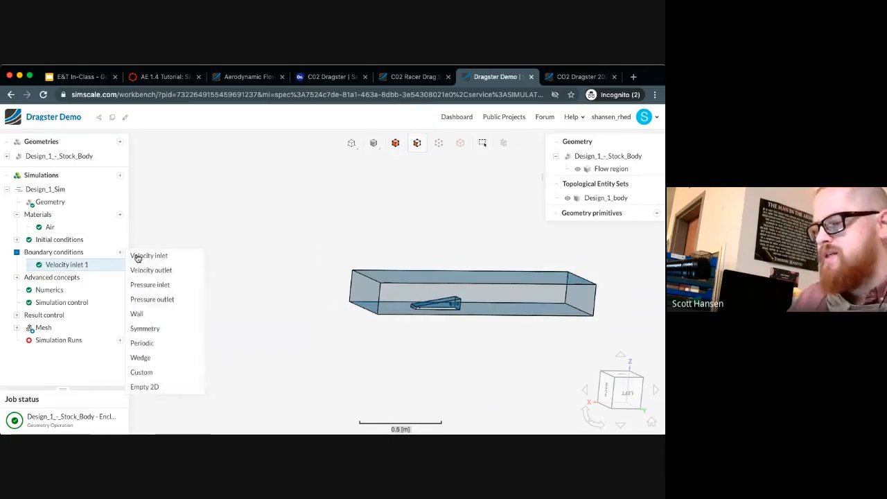
click(137, 314)
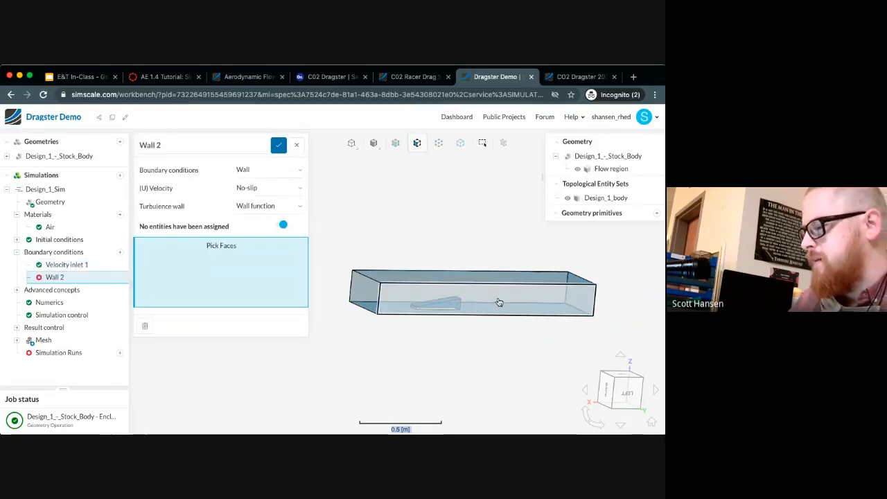
click(479, 284)
drag(444, 346, 563, 361)
click(461, 291)
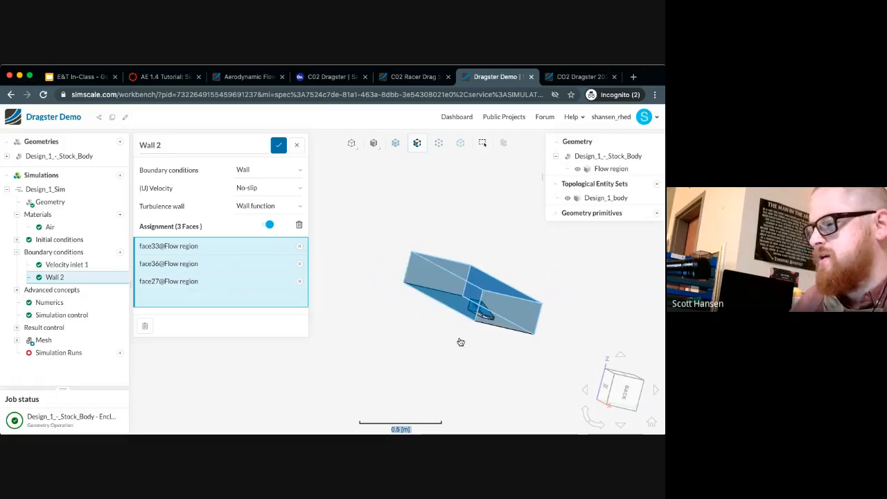
Step: Set the velocity type of the side and top wall condition to Slip and save it
drag(461, 339, 370, 329)
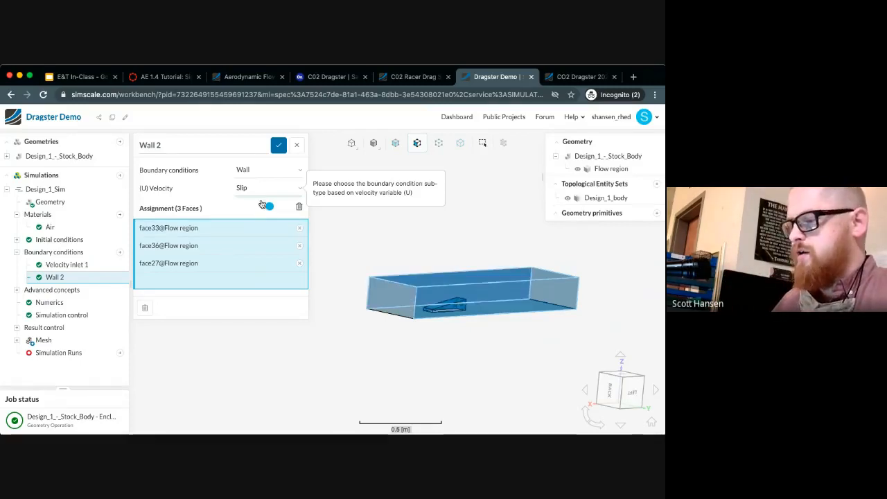
drag(463, 353, 367, 388)
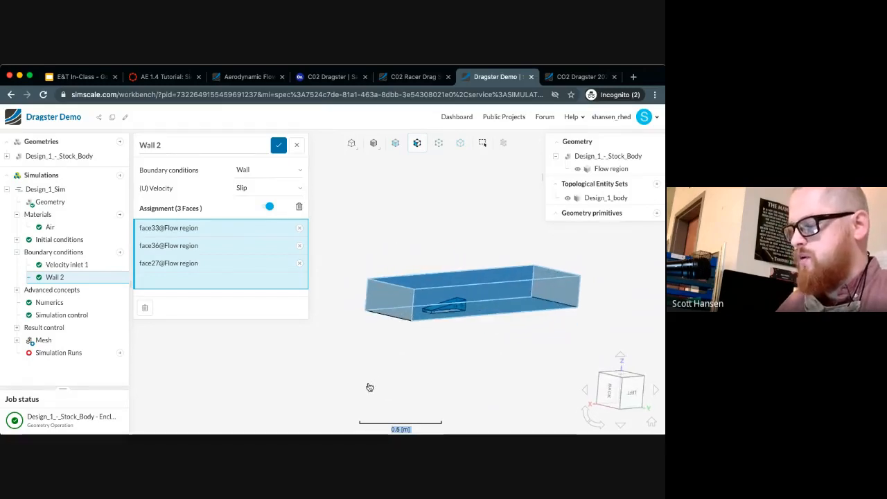
click(278, 145)
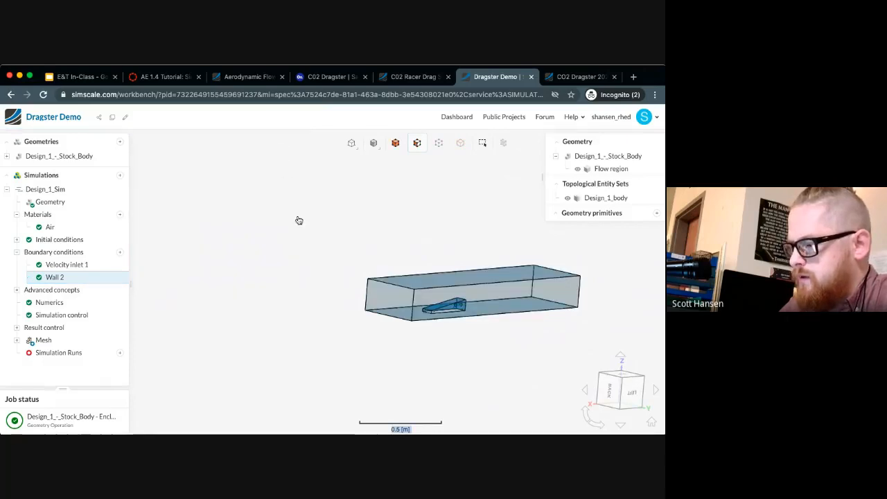
Step: Add a fixed-value pressure outlet on the enclosure's end face behind the car, opposite the inlet, and save it
drag(299, 220, 313, 311)
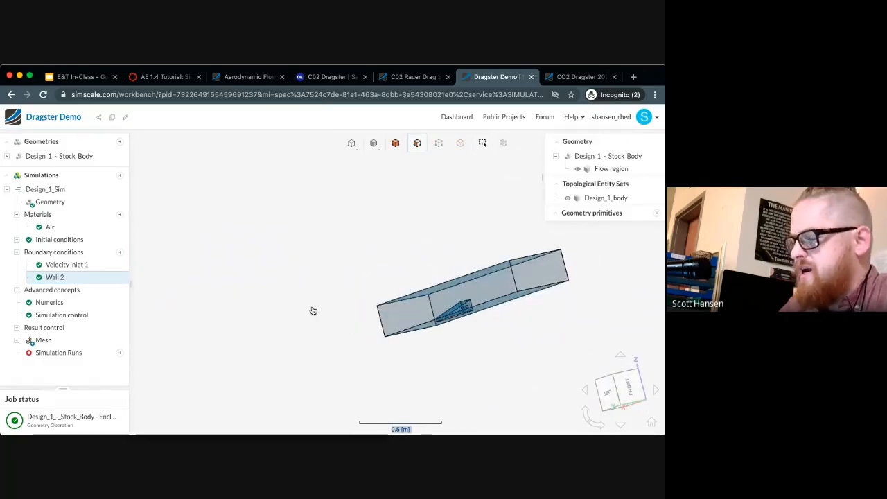
drag(255, 307, 302, 311)
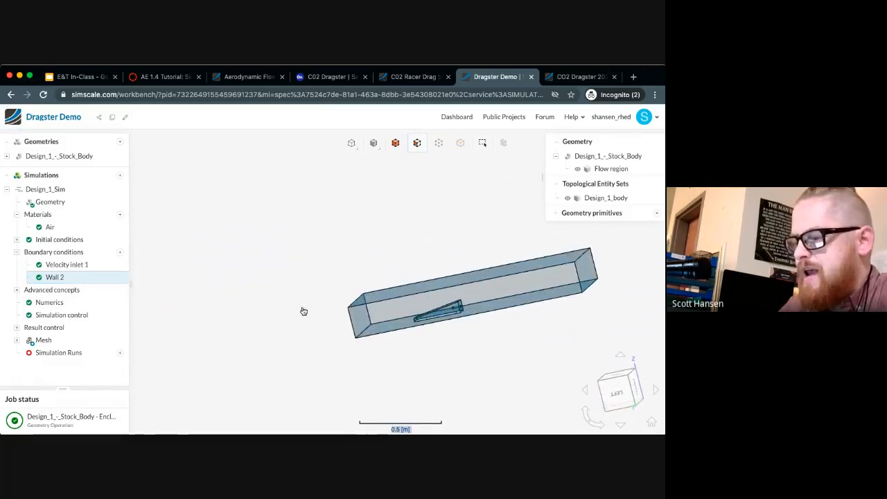
click(121, 254)
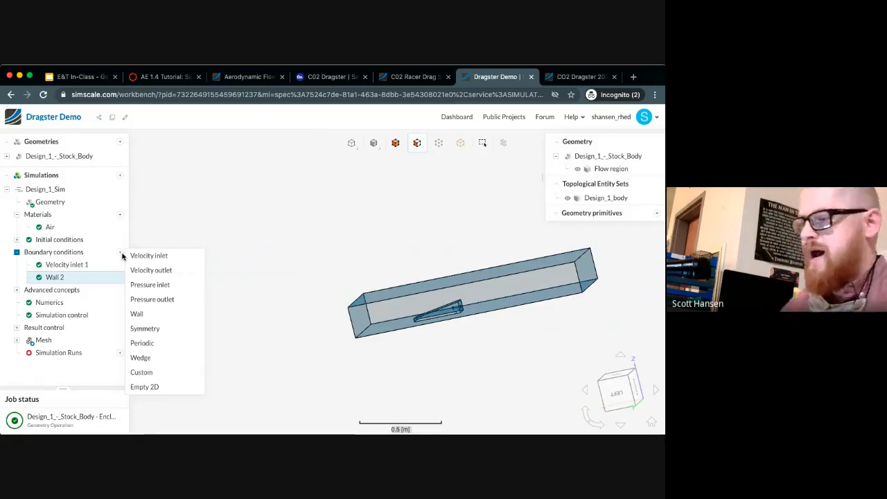
click(176, 300)
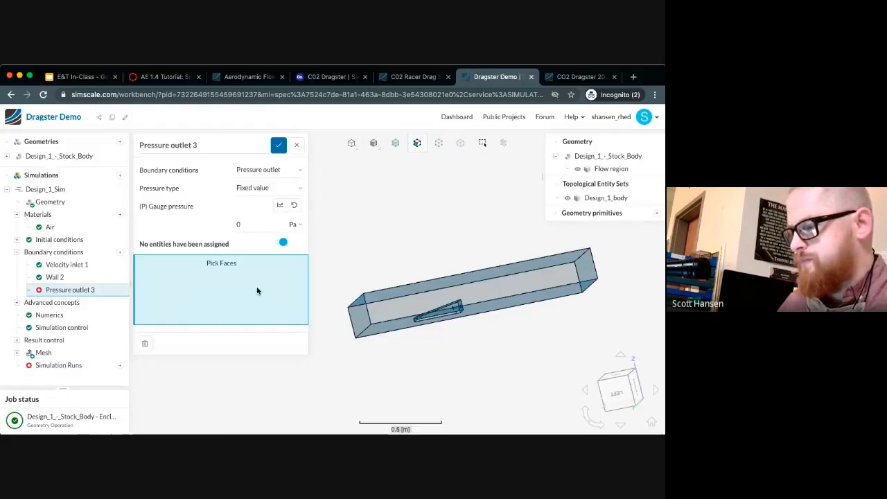
click(584, 277)
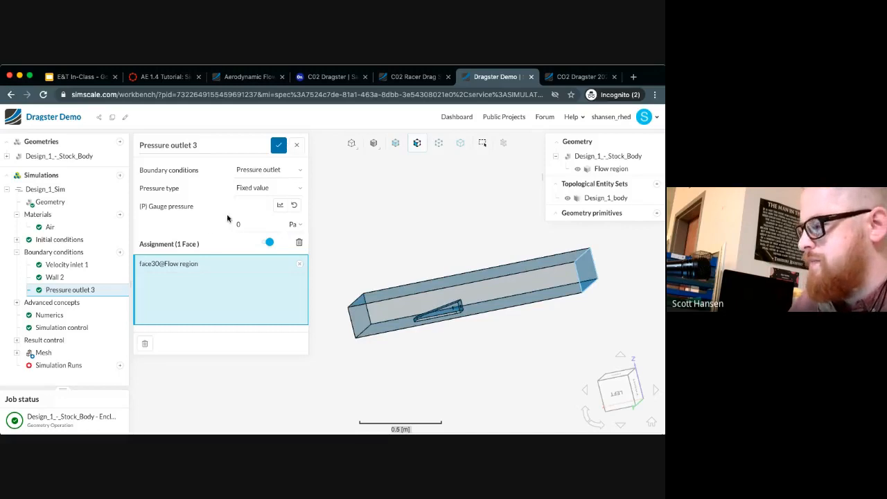
click(278, 145)
Step: Add another wall boundary condition with velocity type Moving wall and assign it to the enclosure's floor face
drag(253, 274, 302, 269)
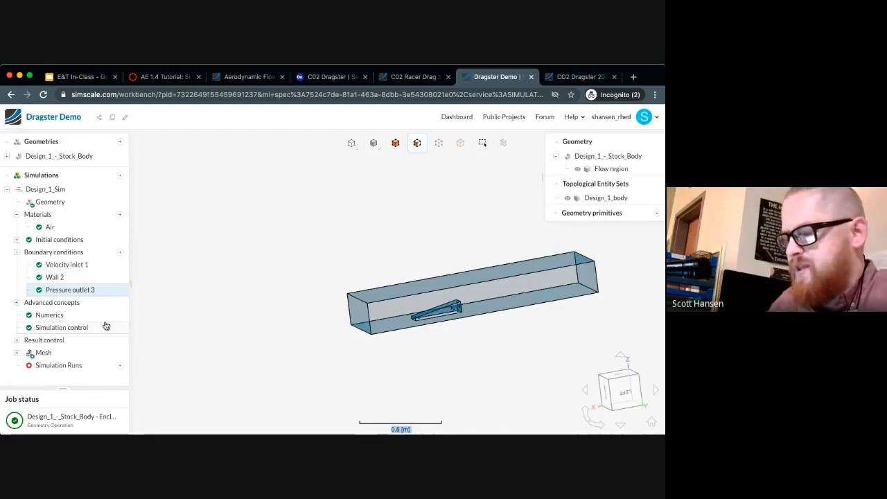
click(120, 255)
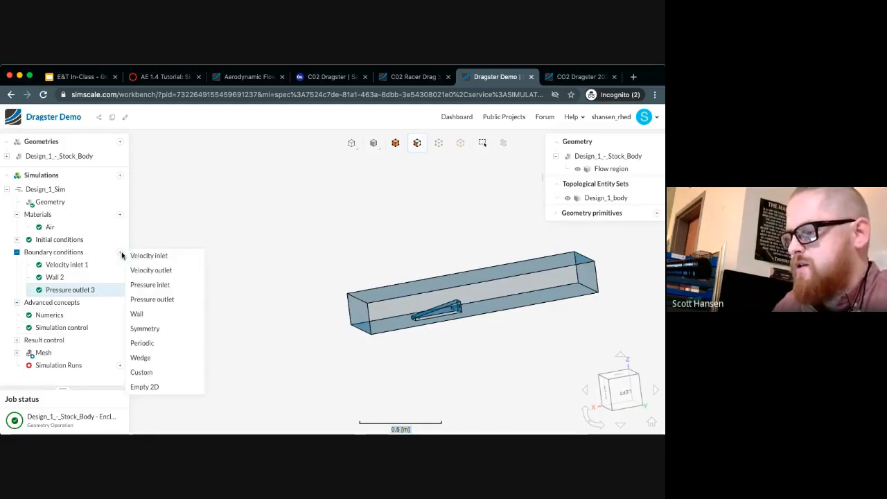
click(148, 317)
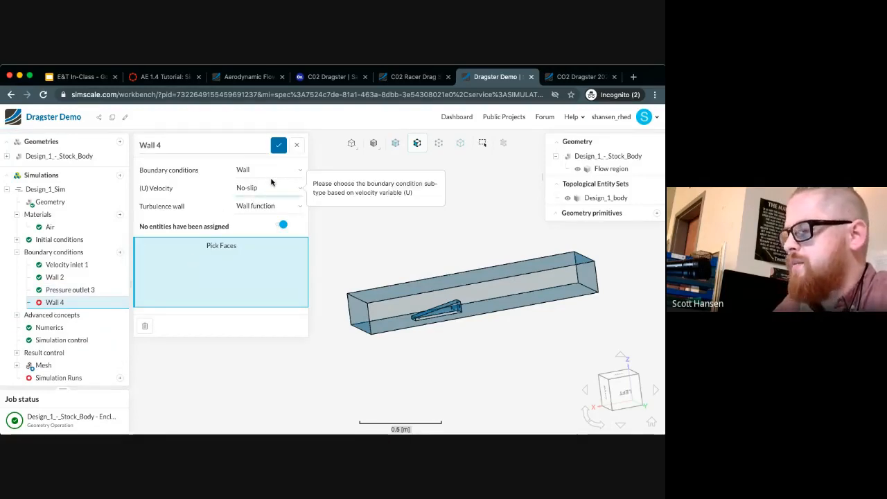
click(270, 187)
click(267, 239)
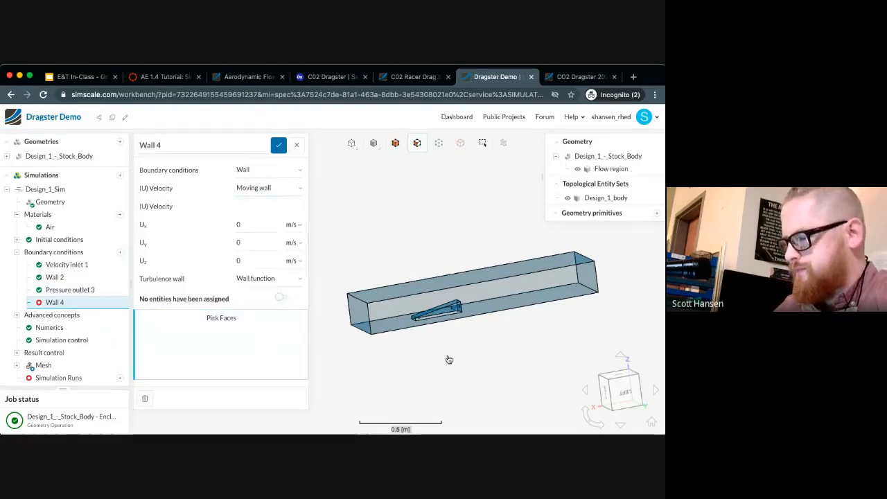
drag(447, 353, 492, 305)
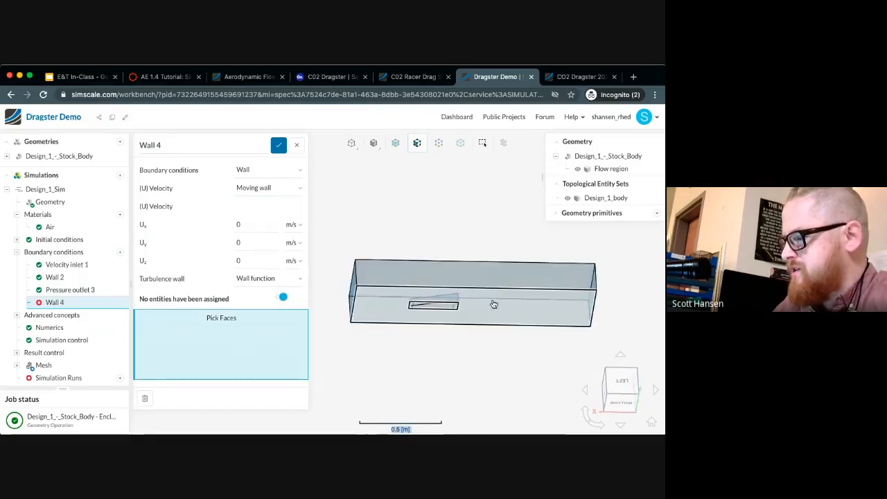
click(513, 310)
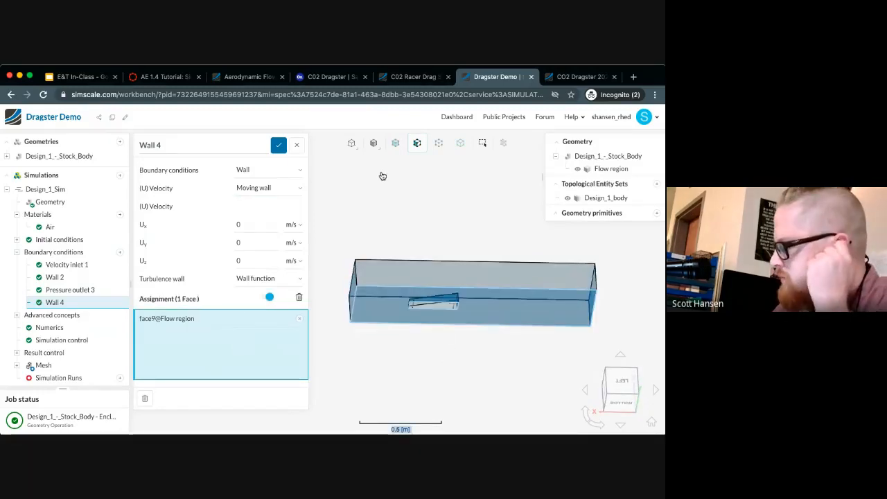
Step: Set the moving floor's x velocity to -20 m/s and save the boundary condition
drag(384, 179, 409, 255)
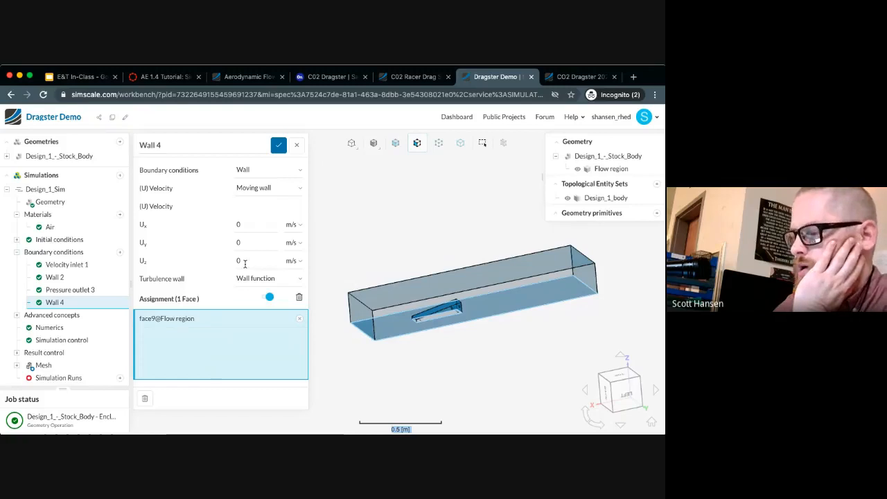
double_click(270, 227)
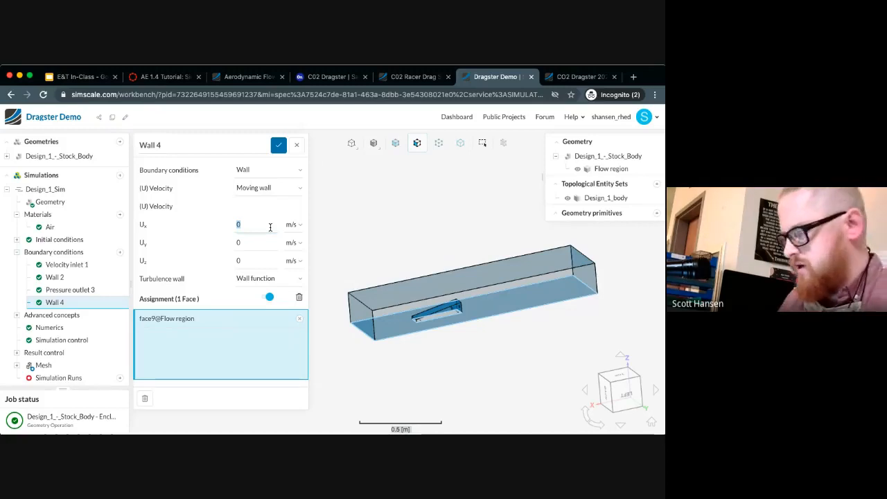
text(-2)
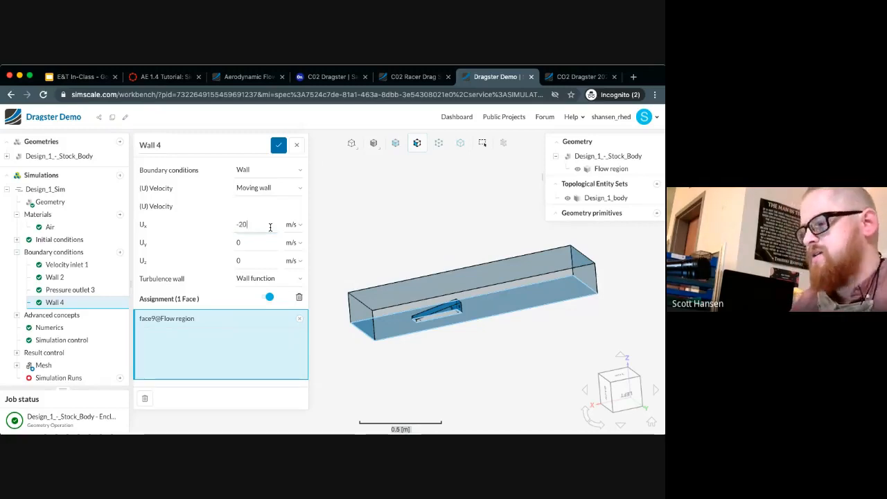
click(279, 148)
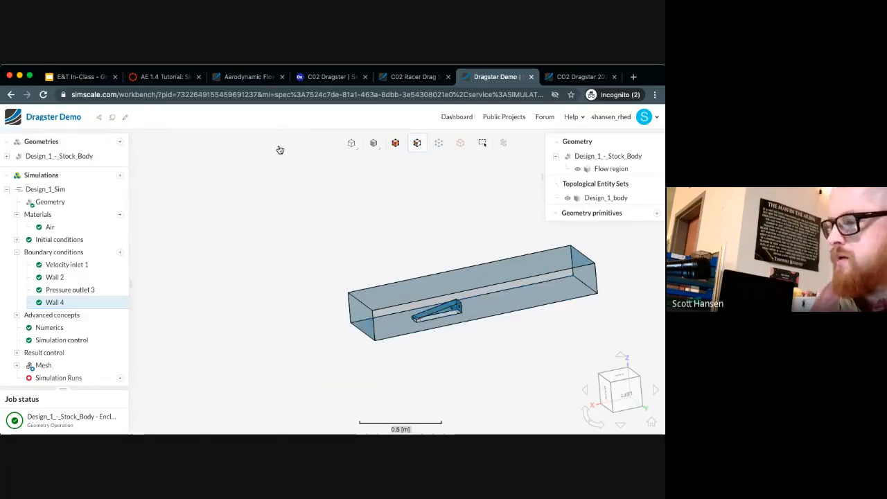
Step: Add a No-slip wall boundary condition with wall function, assign it to the Design_1_body entity set, and save it
click(120, 252)
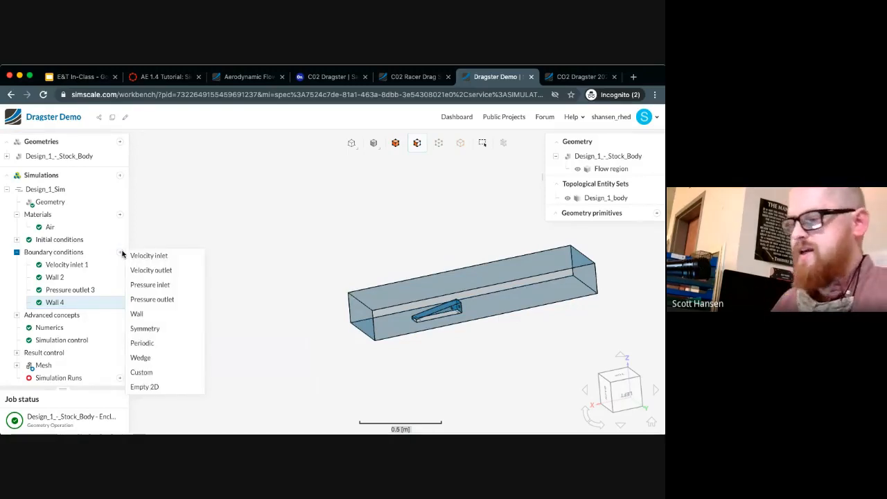
click(139, 313)
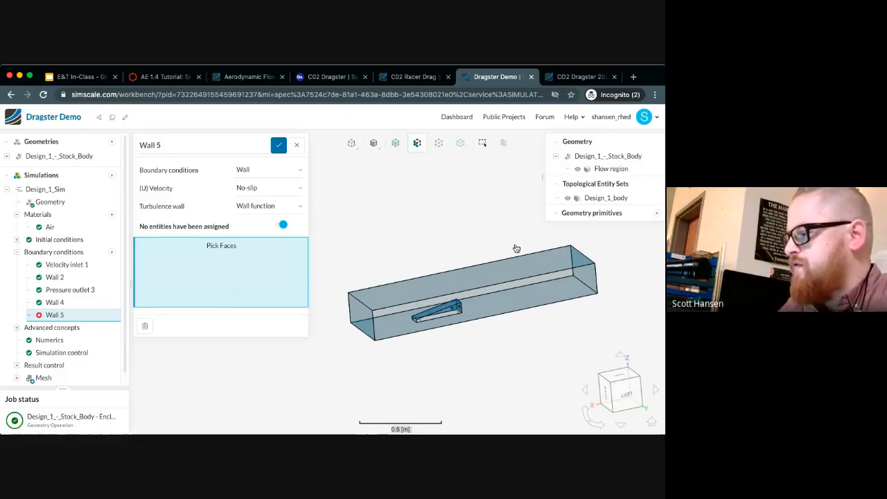
click(624, 198)
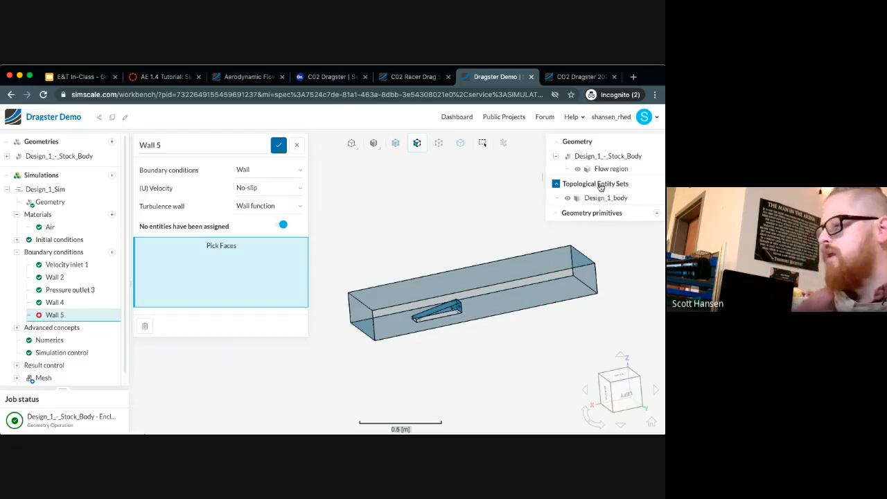
click(619, 199)
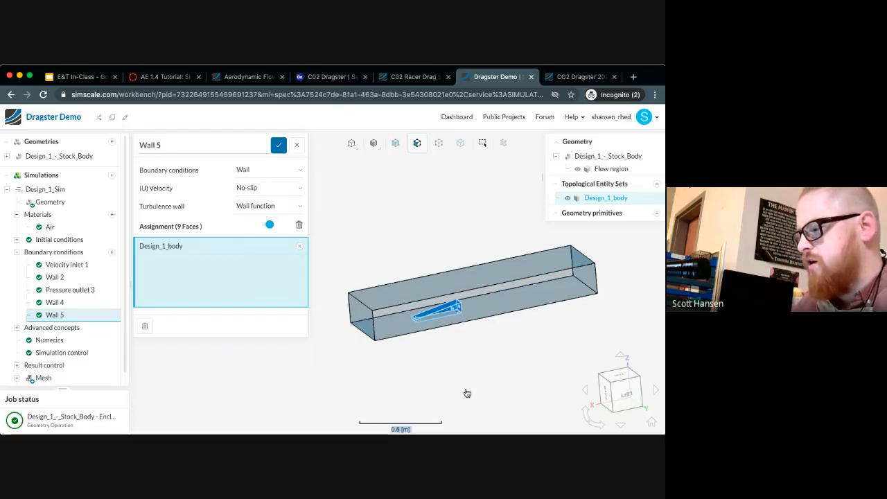
drag(467, 393, 429, 336)
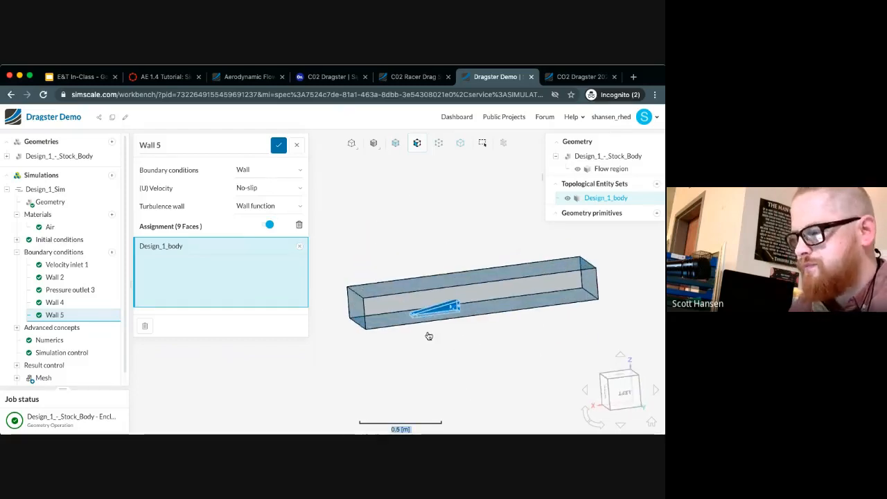
click(278, 145)
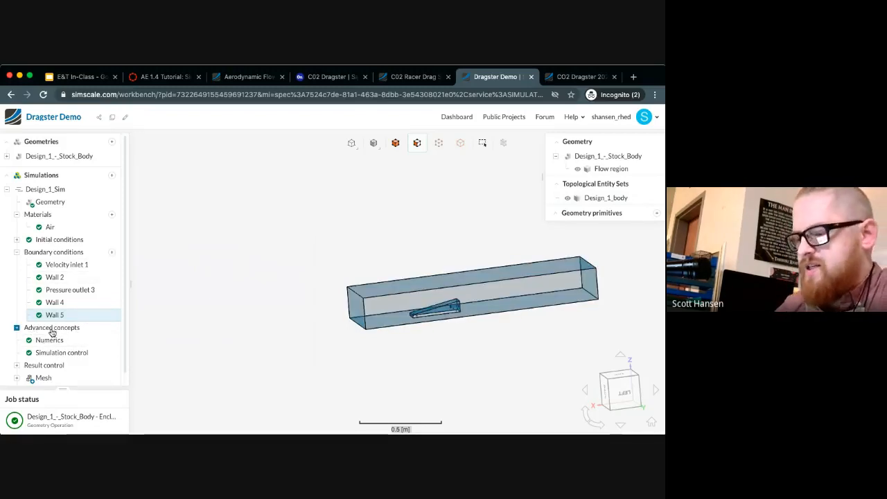
Step: Look through the simulation's Numerics settings, including residual controls and solvers, and close them without changes
scroll(59, 322, down, 1)
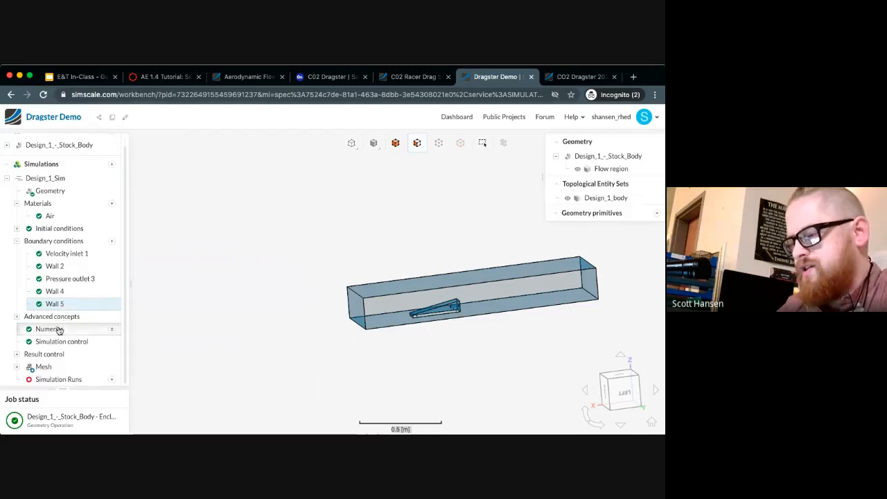
click(59, 330)
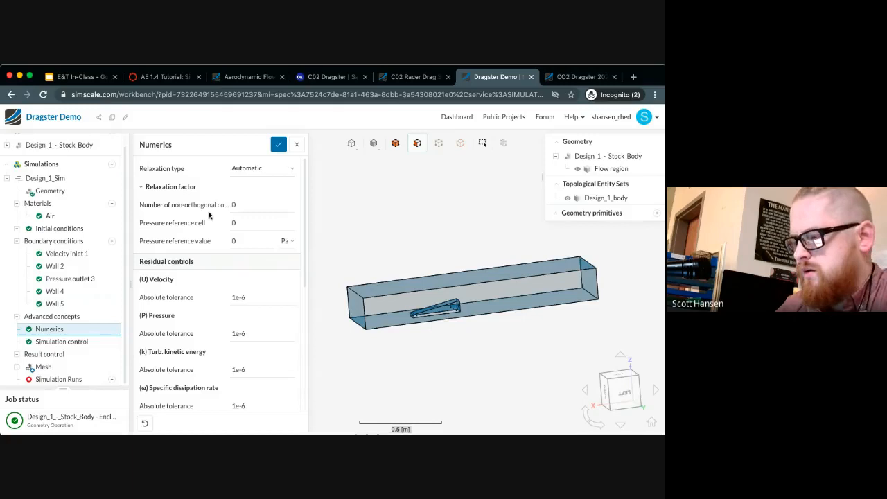
scroll(208, 214, down, 1)
scroll(292, 163, down, 4)
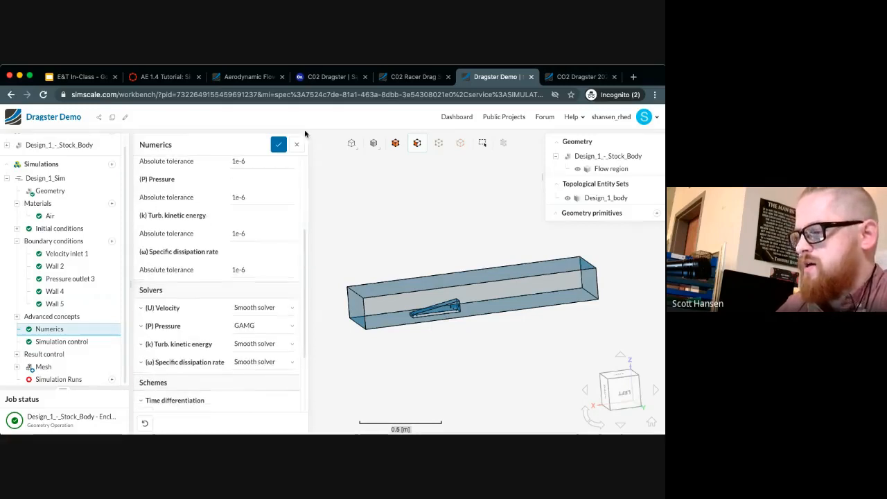
click(296, 144)
Step: Set the maximum runtime in the simulation control settings to 1000 s and save them
click(76, 342)
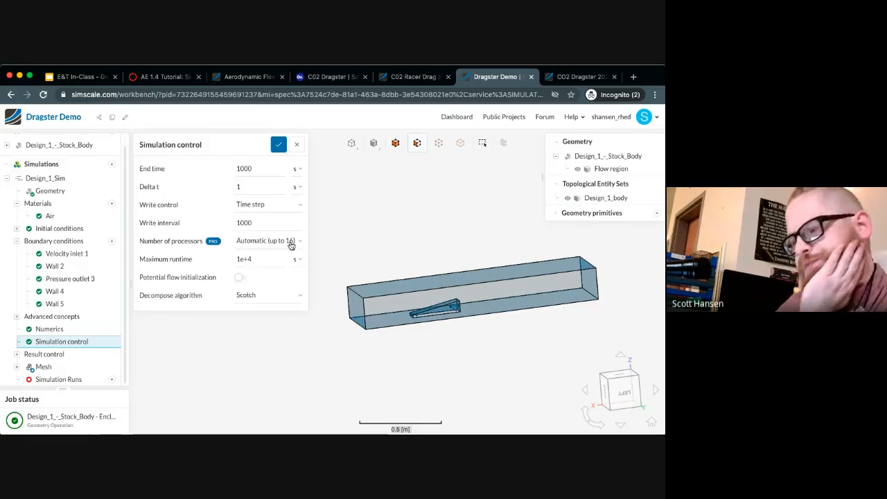
double_click(260, 259)
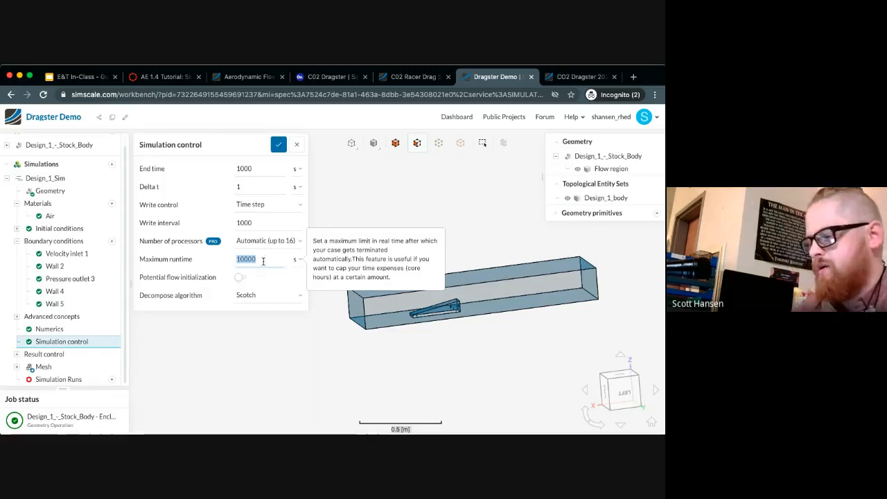
text(100)
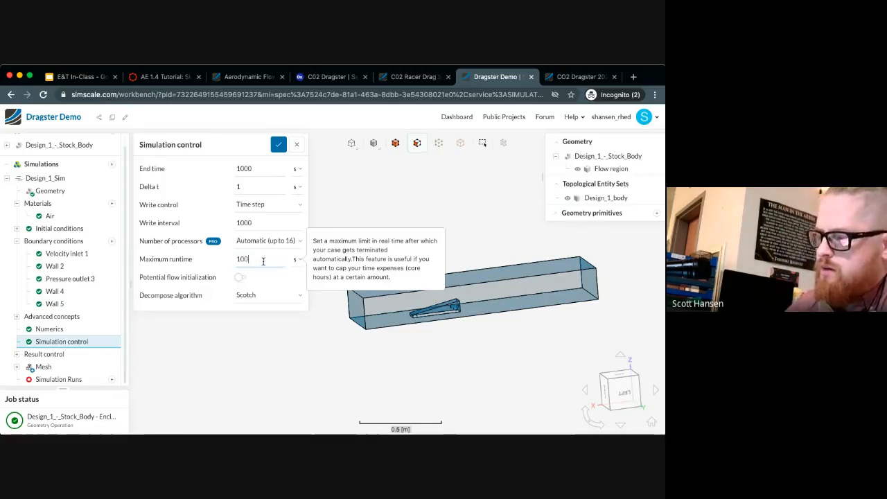
text(00)
key(Return)
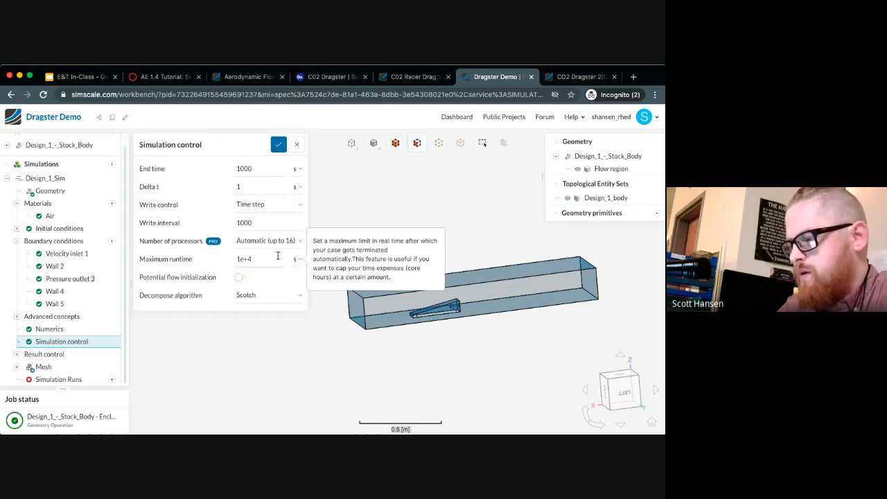
click(274, 258)
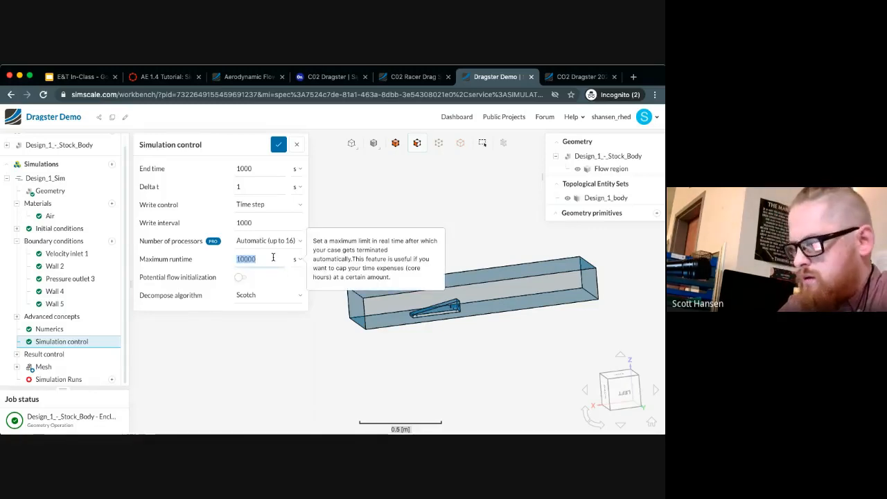
text(1000)
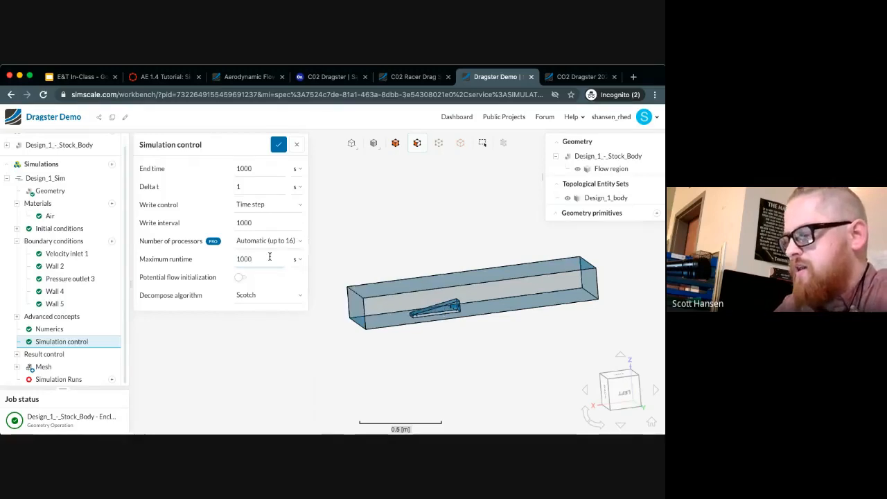
click(276, 143)
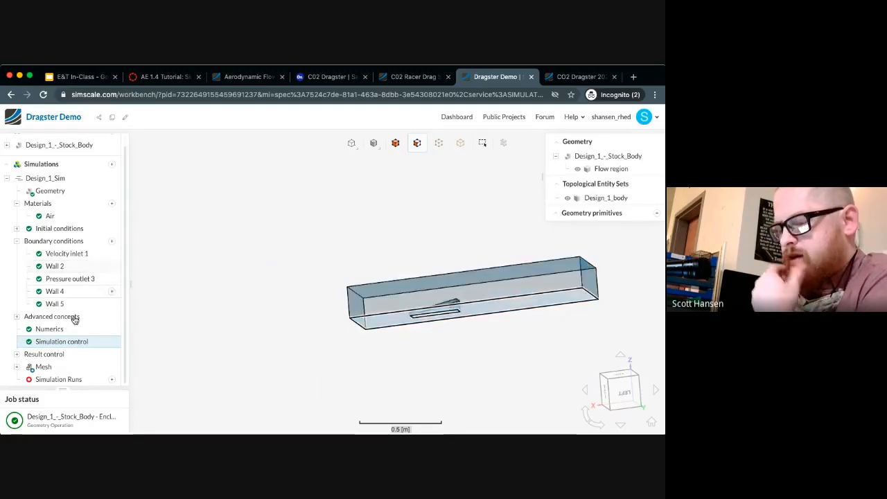
Step: Add a force and moment coefficients result control to the simulation and bring the dragster body into close view
click(17, 355)
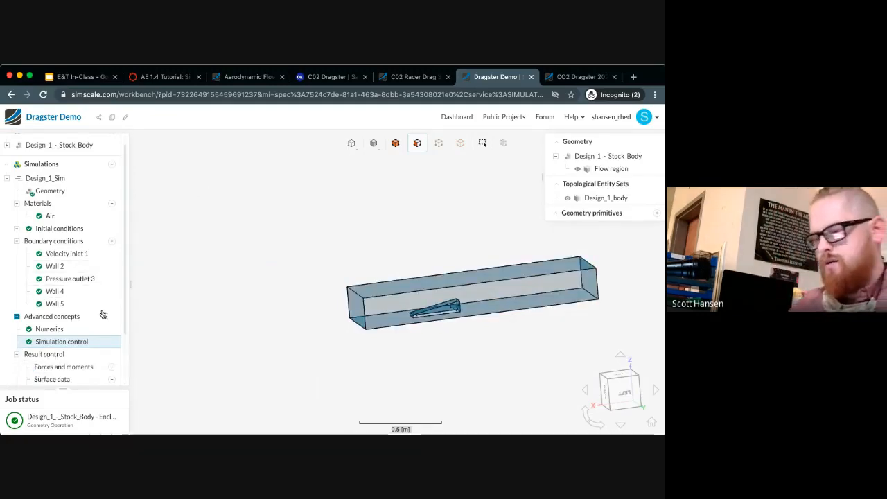
scroll(103, 315, down, 2)
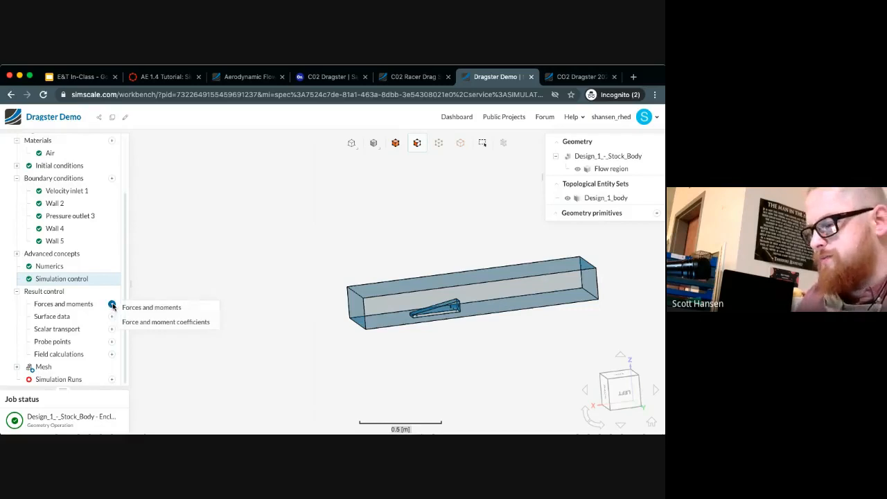
click(148, 323)
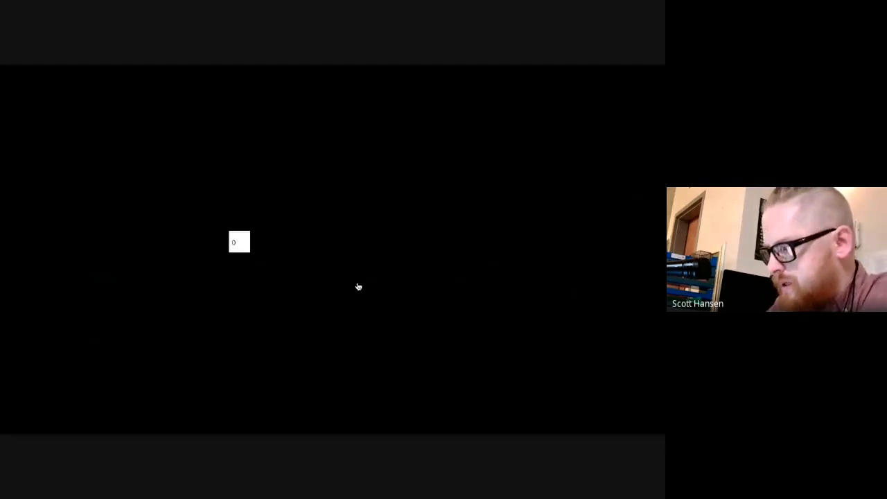
scroll(436, 312, down, 2)
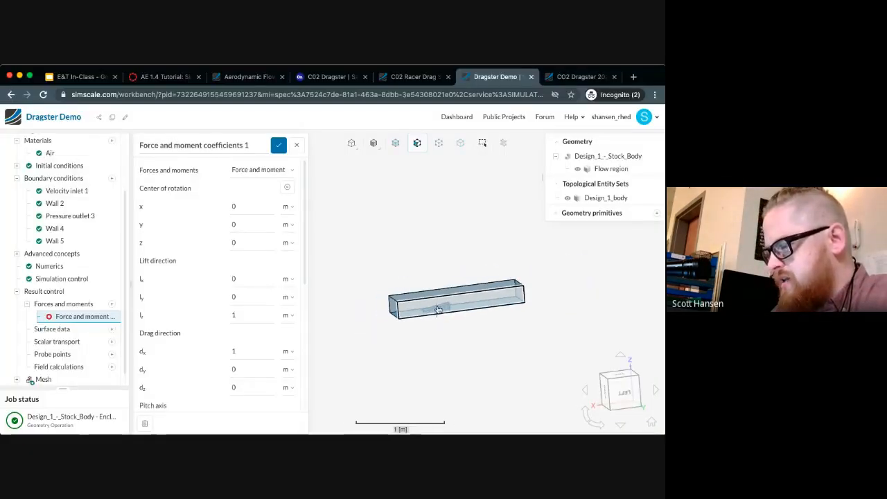
scroll(435, 322, up, 6)
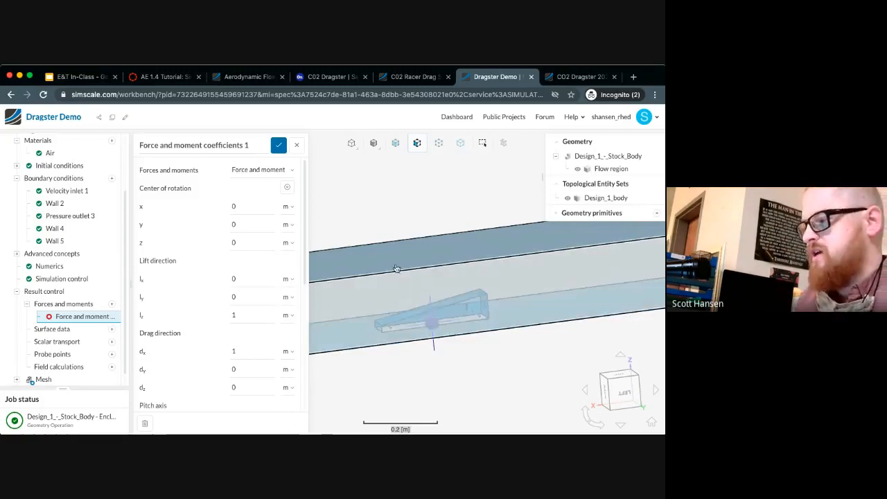
Step: Switch to the CO2 Dragster document in Onshape, check the material assigned to Design 1's Stock Body, and close the material settings unchanged
click(340, 77)
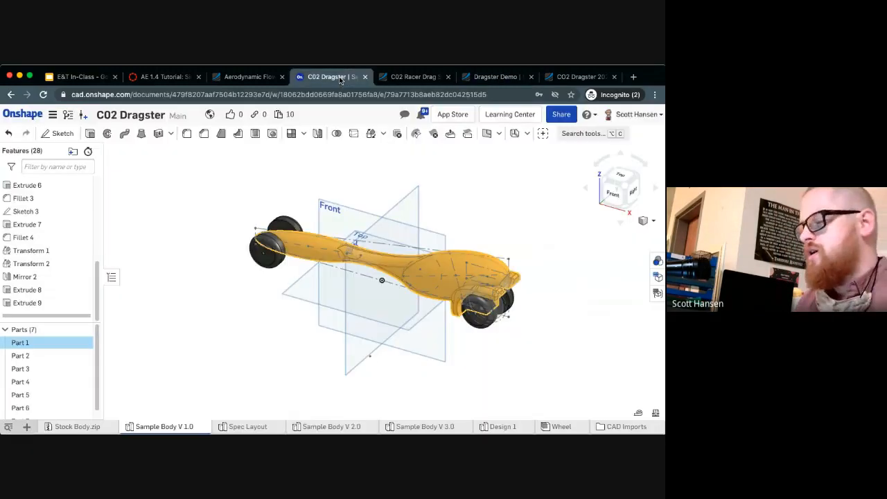
click(521, 430)
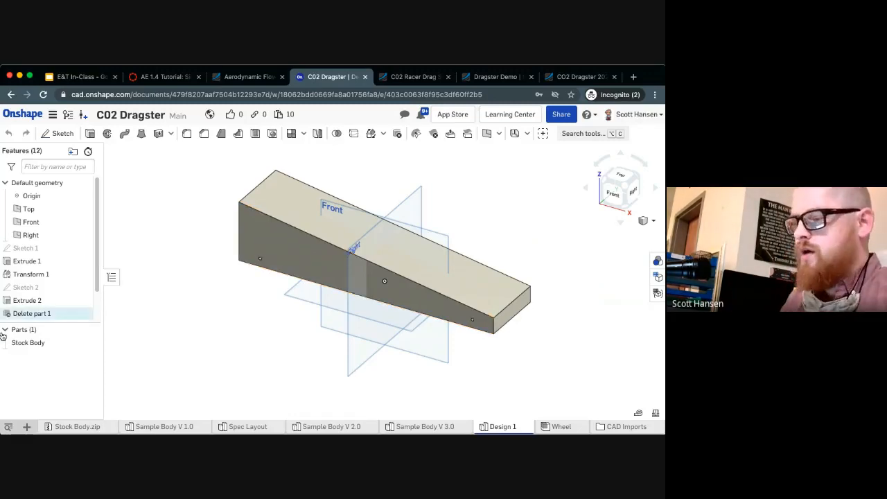
right_click(43, 343)
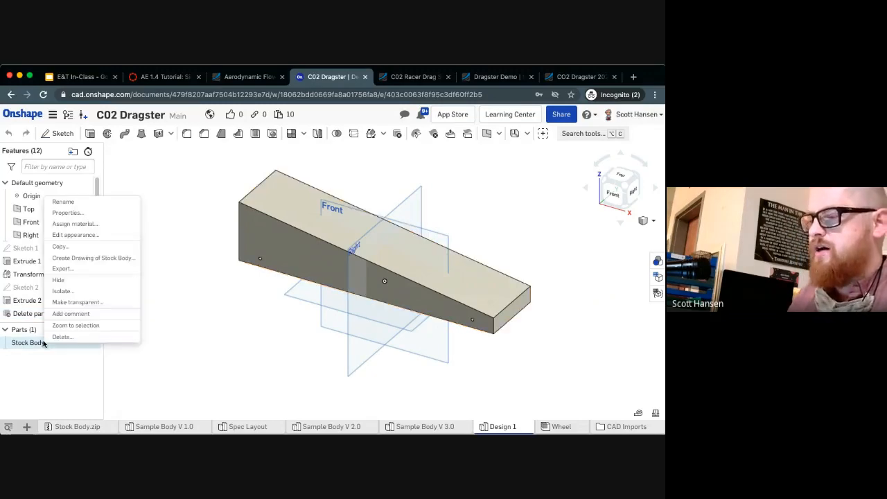
click(100, 224)
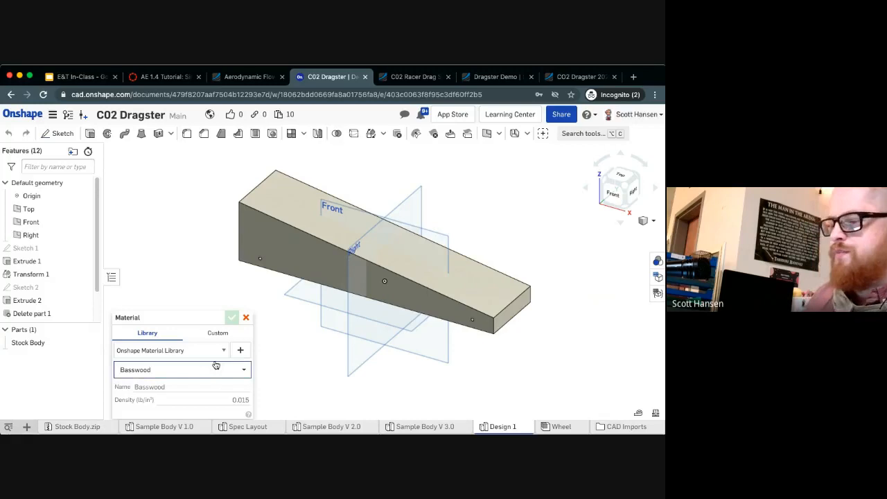
drag(200, 320, 192, 261)
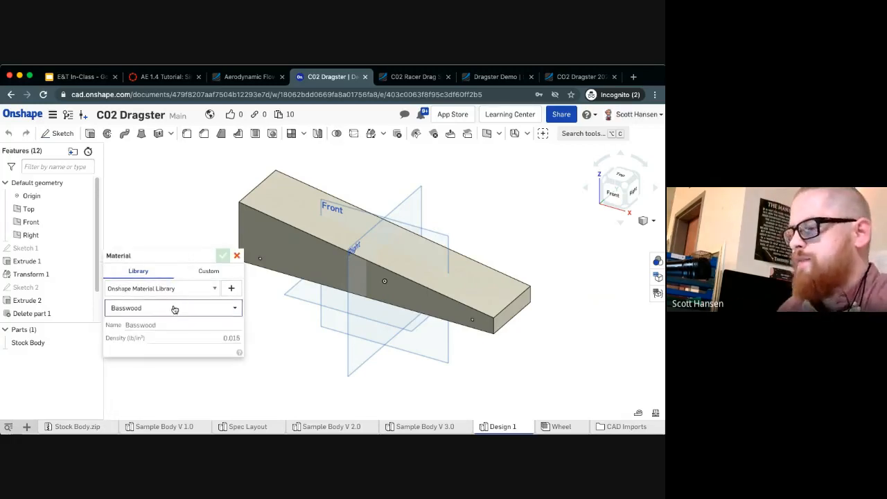
click(236, 255)
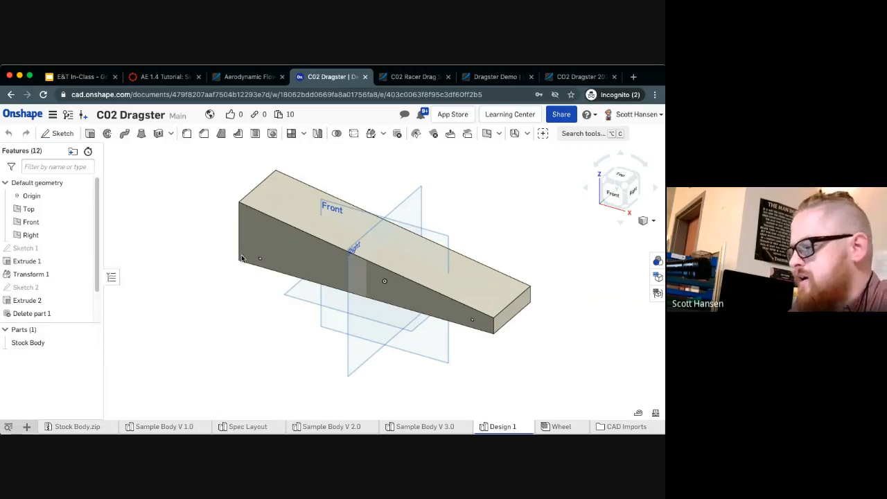
Step: Measure the mass properties of the Stock Body and examine the x coordinate of its center of mass
click(655, 413)
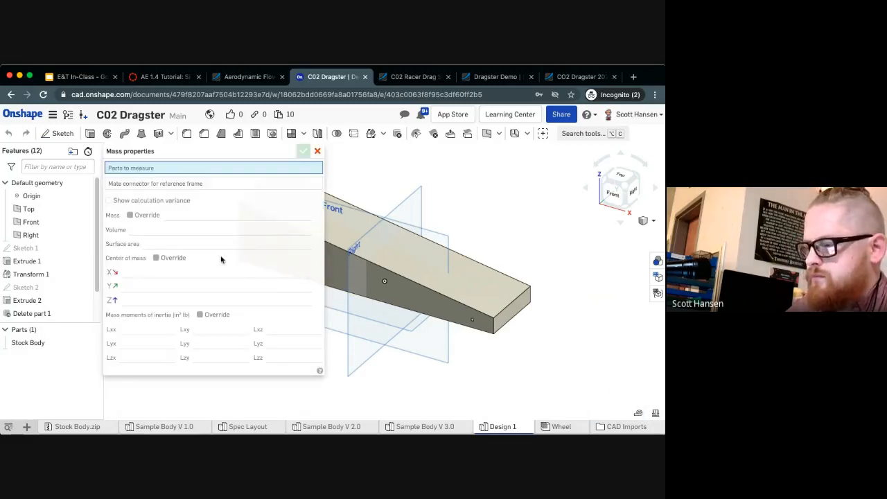
click(399, 250)
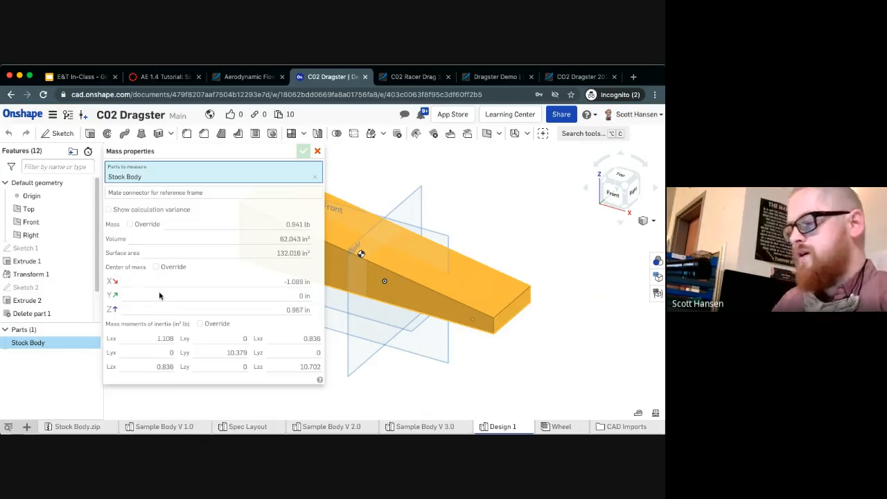
click(283, 280)
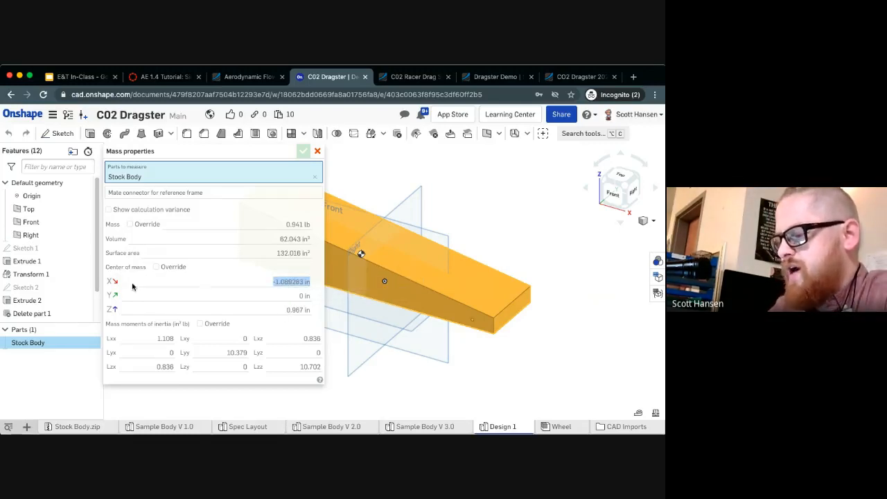
Step: Return to the SimScale Dragster Demo project and set the center of rotation's x to -1.09 with inches as the unit
click(477, 78)
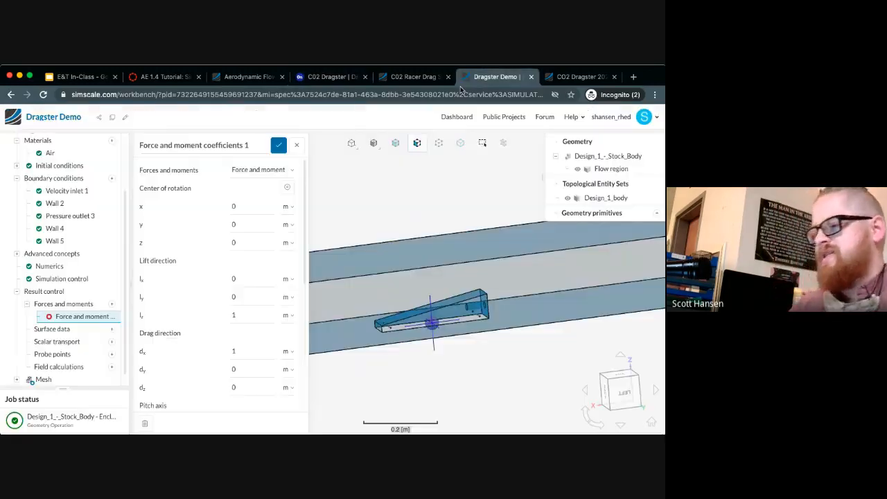
click(251, 205)
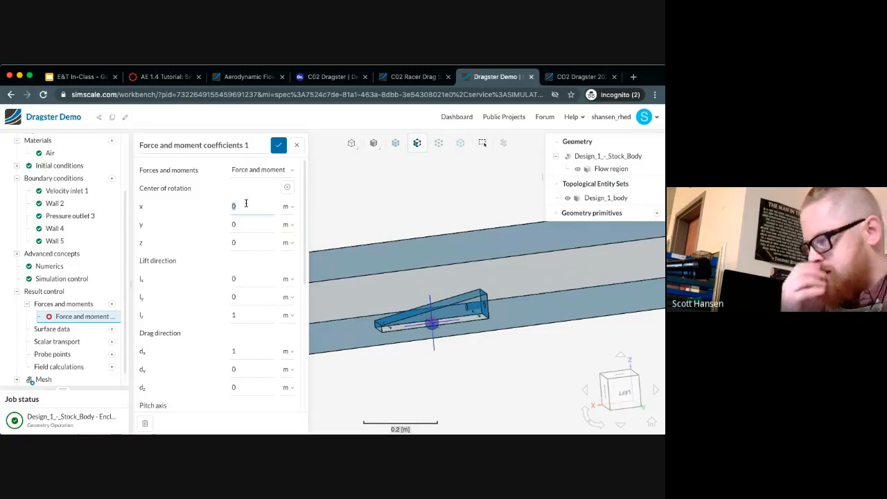
click(322, 80)
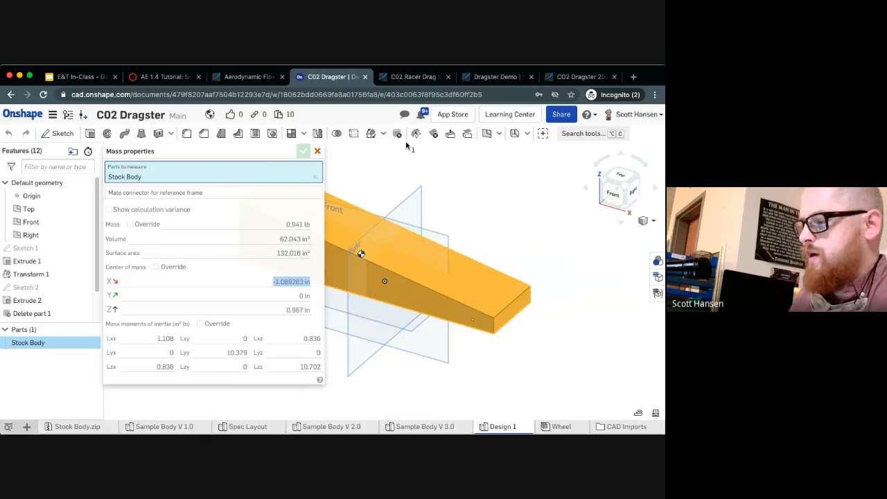
click(480, 78)
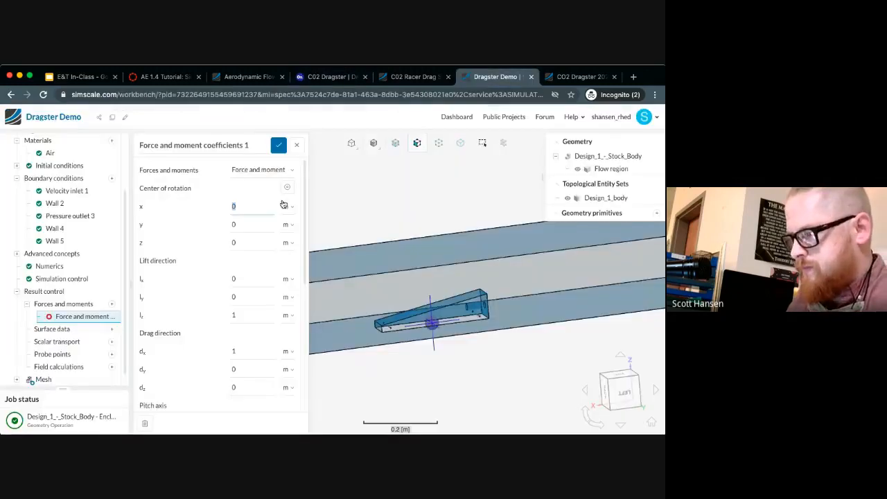
click(260, 206)
text(-1.09)
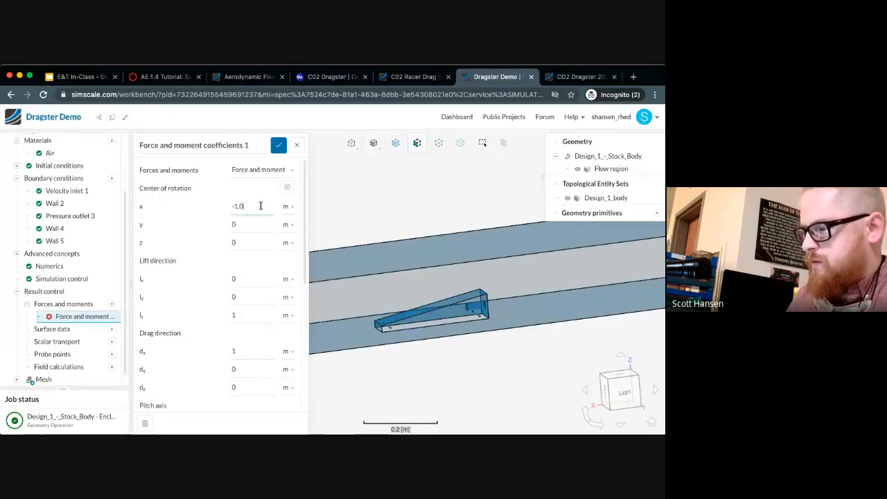
click(286, 208)
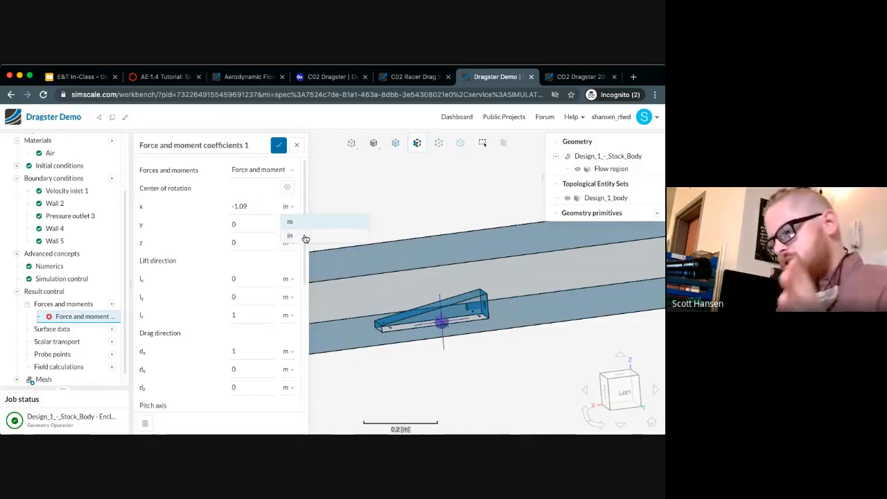
click(303, 235)
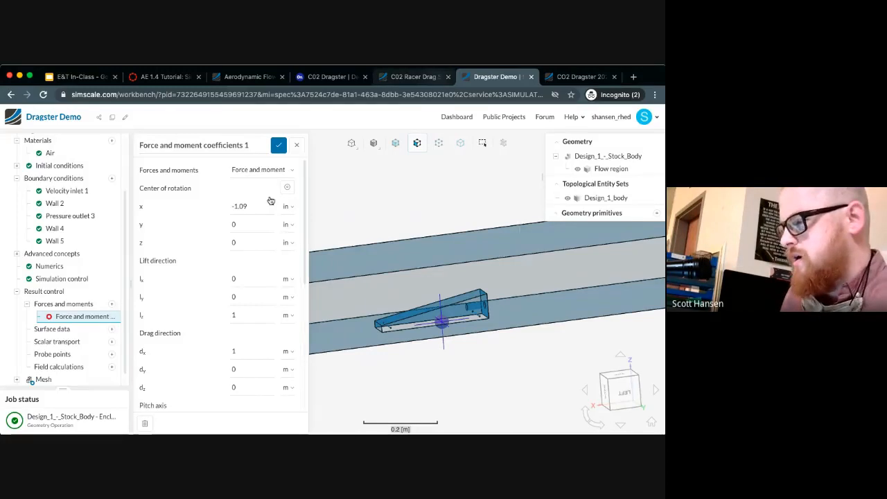
Step: Check the Stock Body's center of mass in Onshape again and set the center of rotation's z to 0.967 in in SimScale
click(433, 78)
click(314, 95)
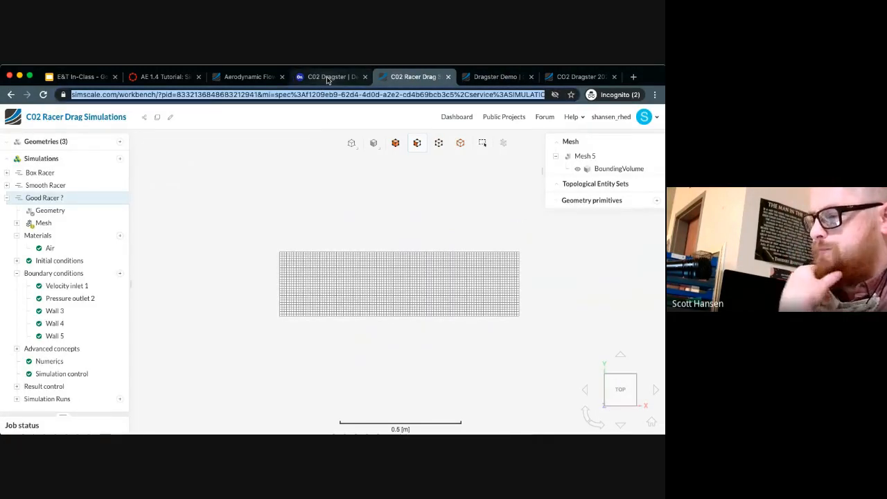
click(328, 78)
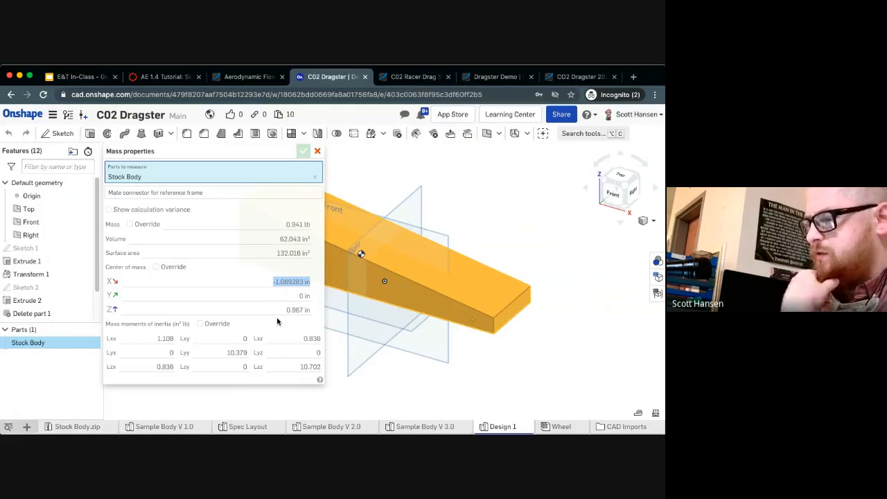
click(478, 80)
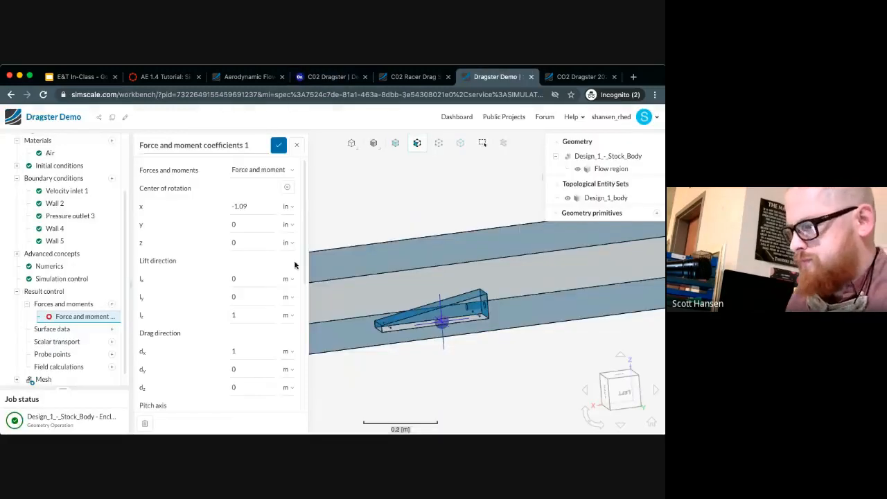
double_click(254, 246)
text(.9)
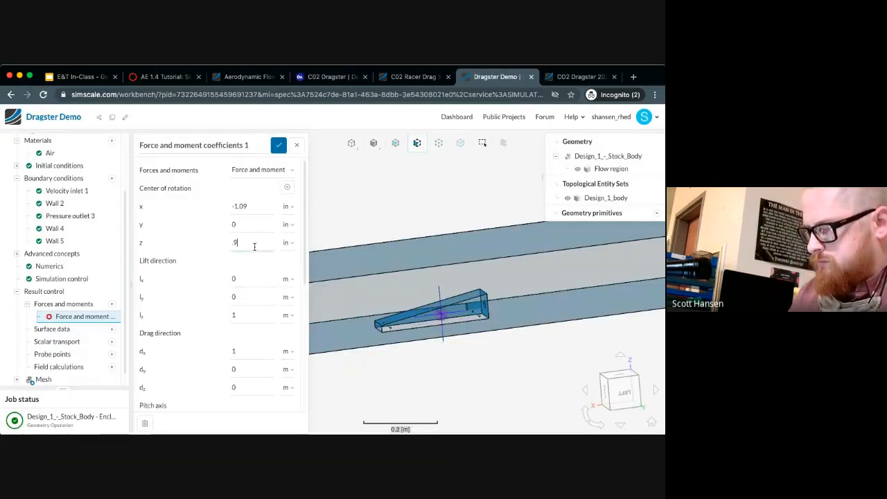
text(67)
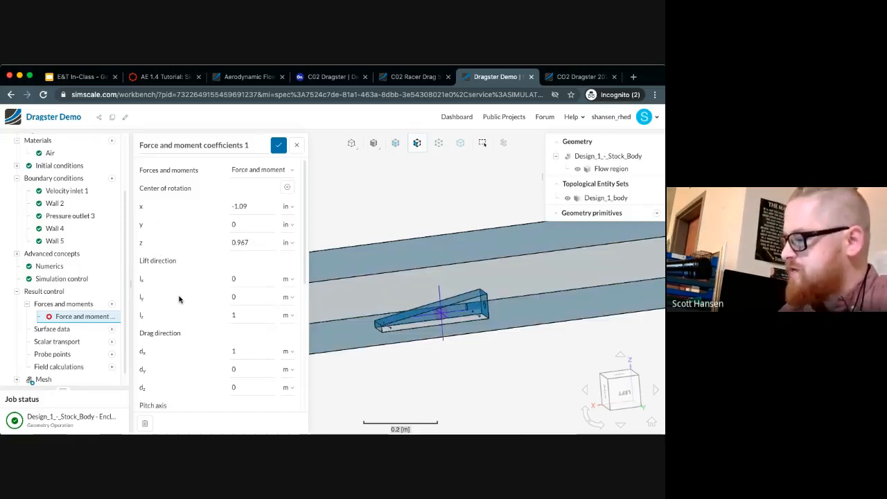
Step: Set the x component of the drag direction to -1 in the force and moment coefficients
double_click(248, 320)
scroll(215, 321, down, 2)
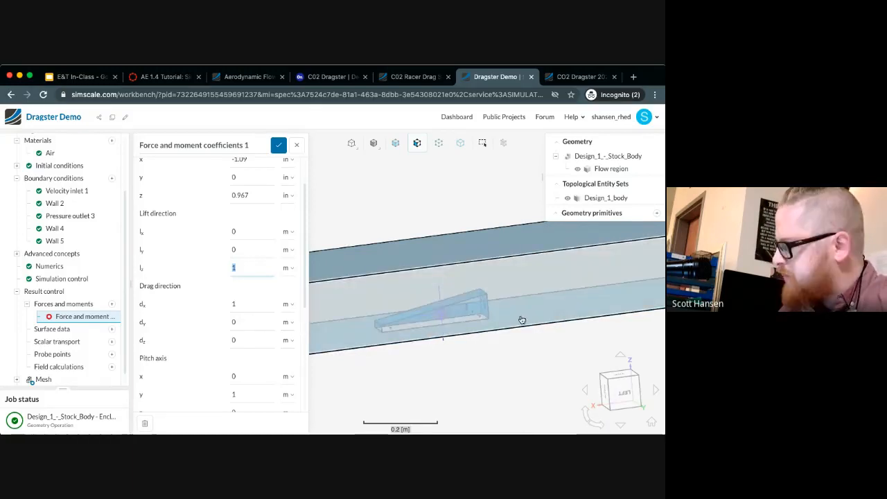
click(234, 303)
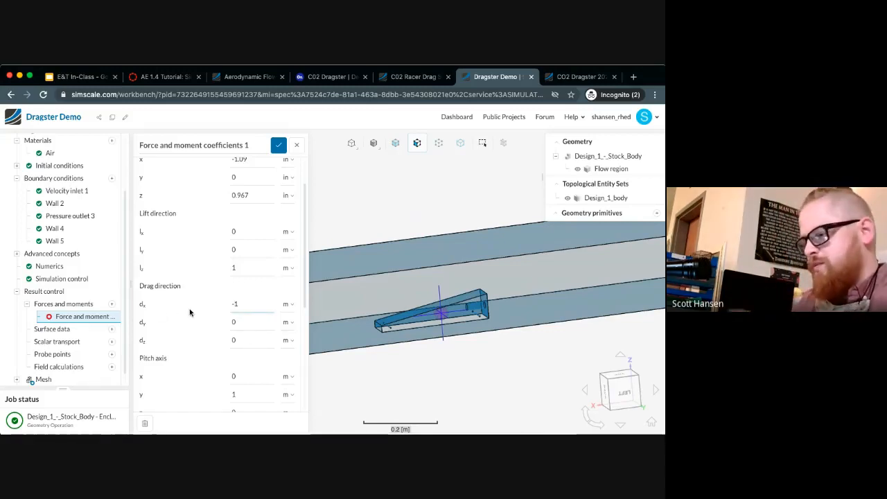
Step: Set the freestream velocity magnitude of the force and moment coefficients to -20 m/s
scroll(194, 315, down, 2)
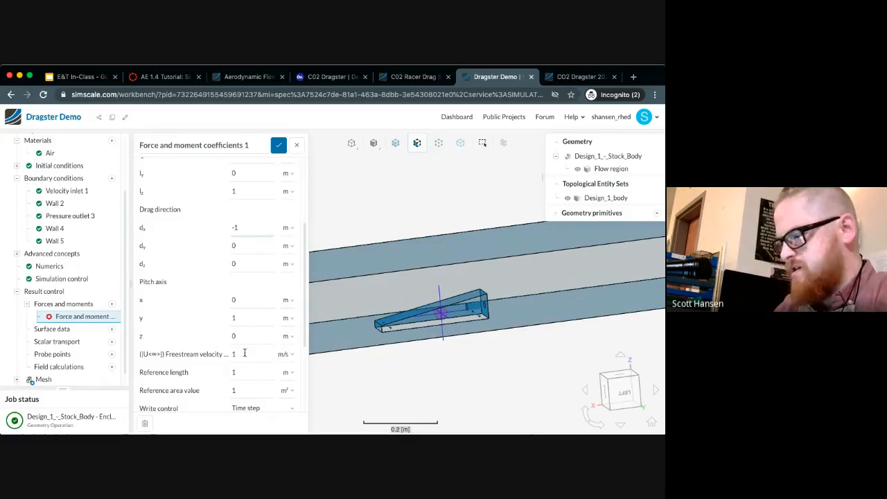
double_click(245, 319)
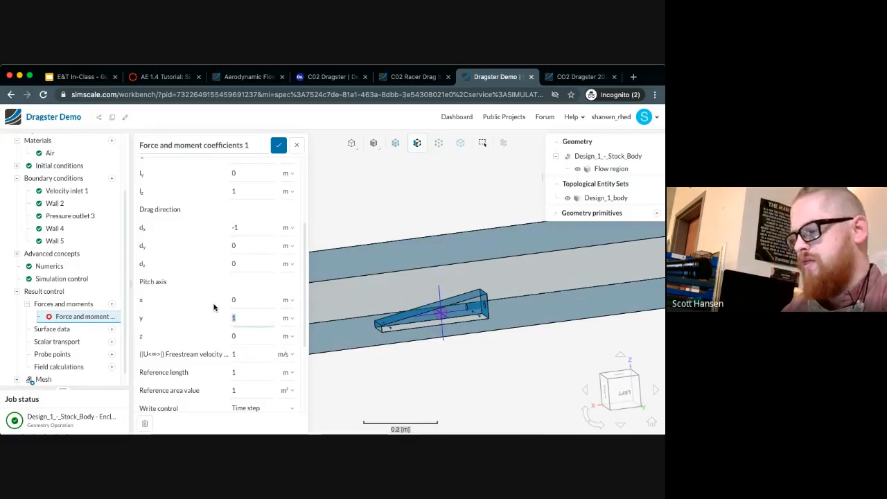
scroll(214, 307, down, 1)
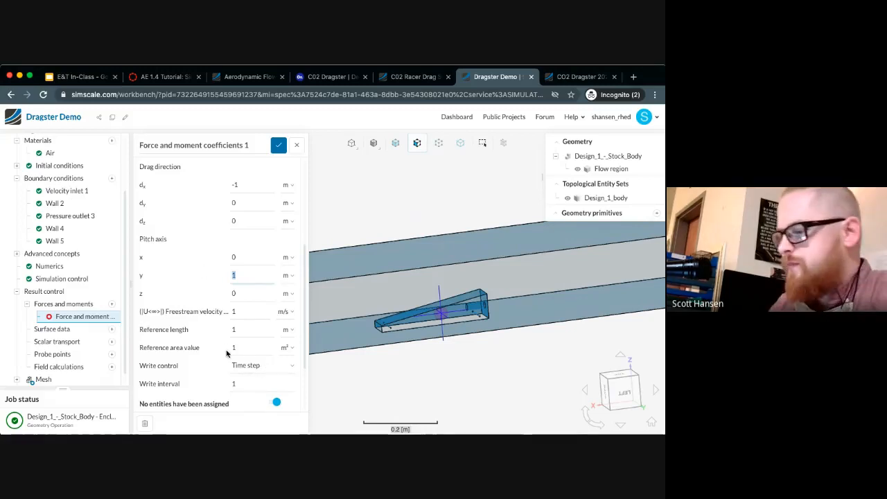
double_click(264, 313)
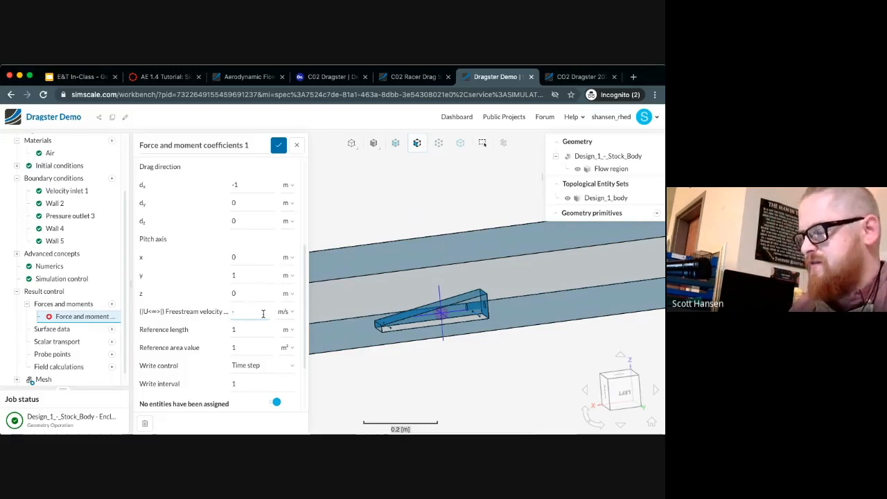
text(20)
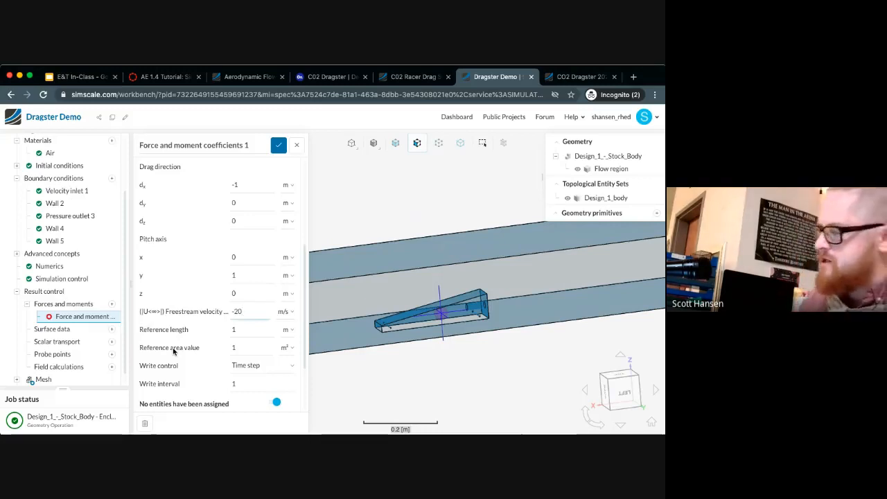
Step: Switch to Onshape, close the mass properties, and measure the Stock Body's overall length along its lower side edge and between that edge's end points
click(334, 77)
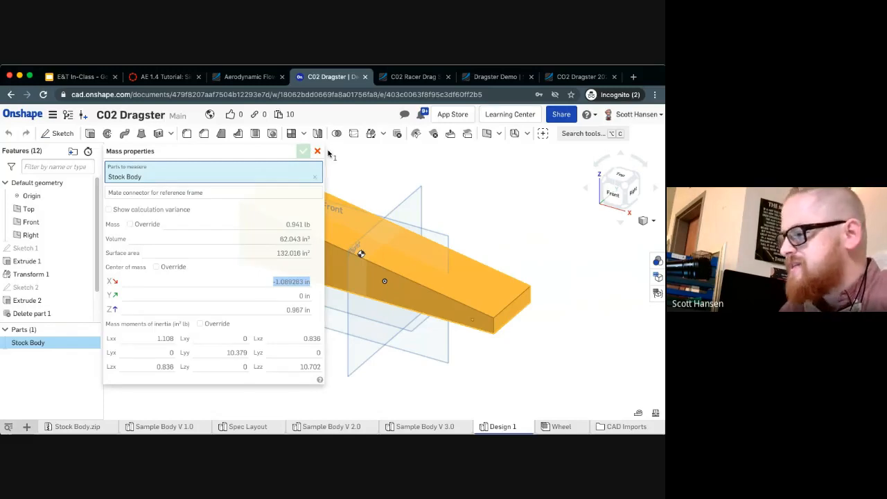
click(318, 151)
click(444, 198)
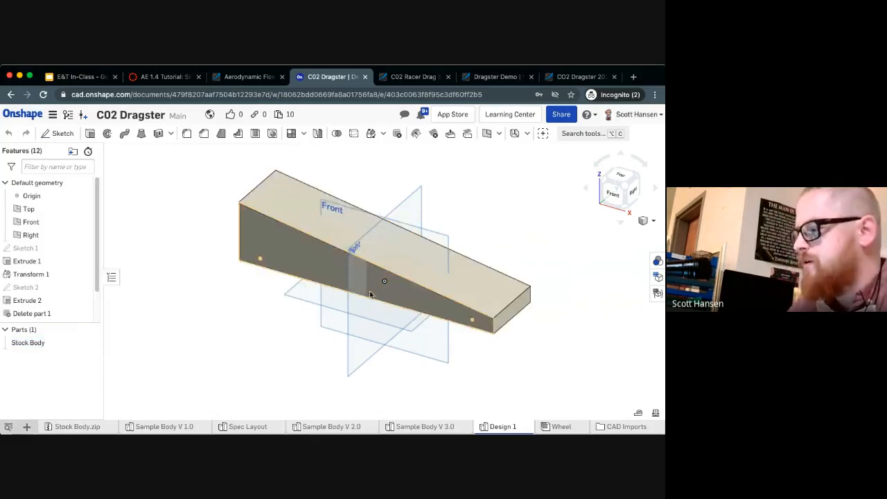
click(372, 300)
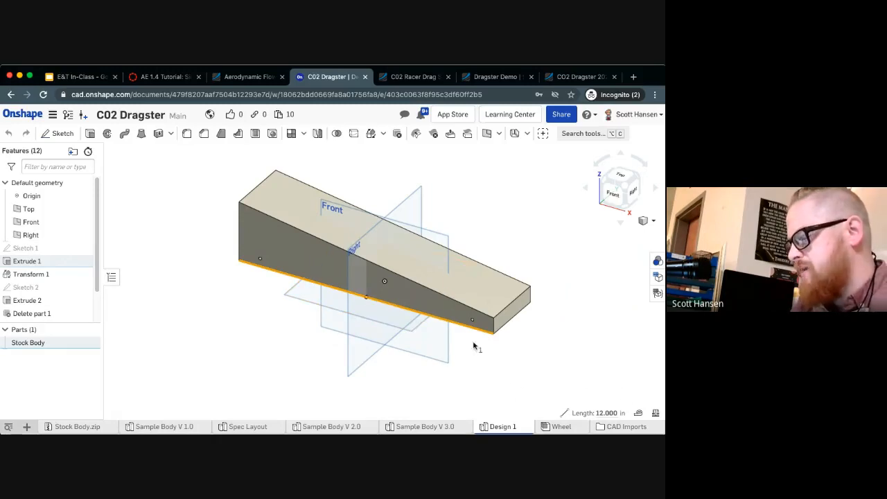
click(554, 373)
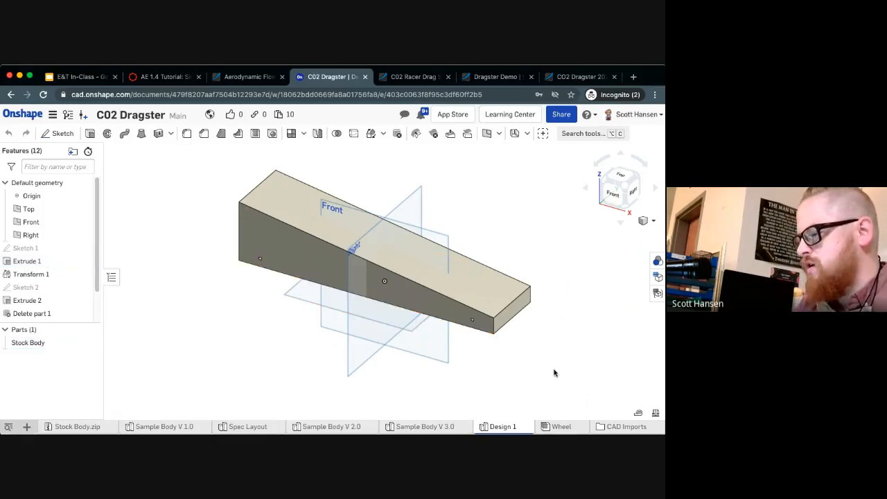
click(493, 334)
click(239, 261)
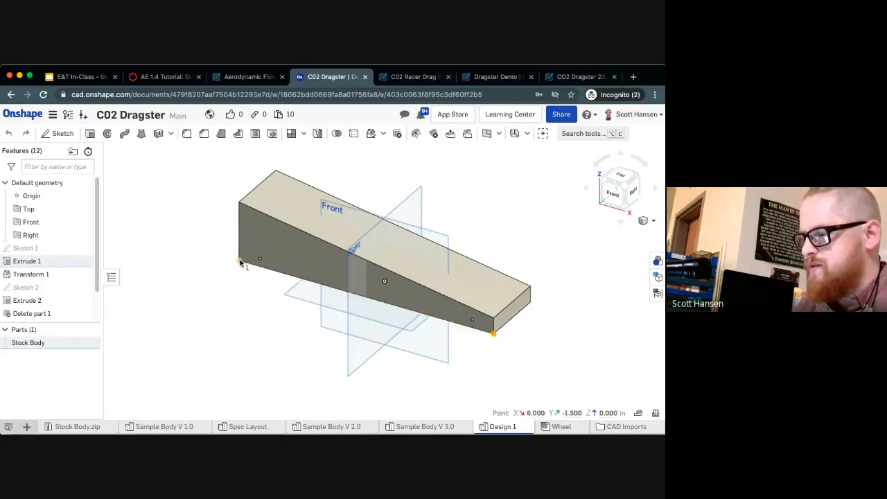
mouse_move(587, 411)
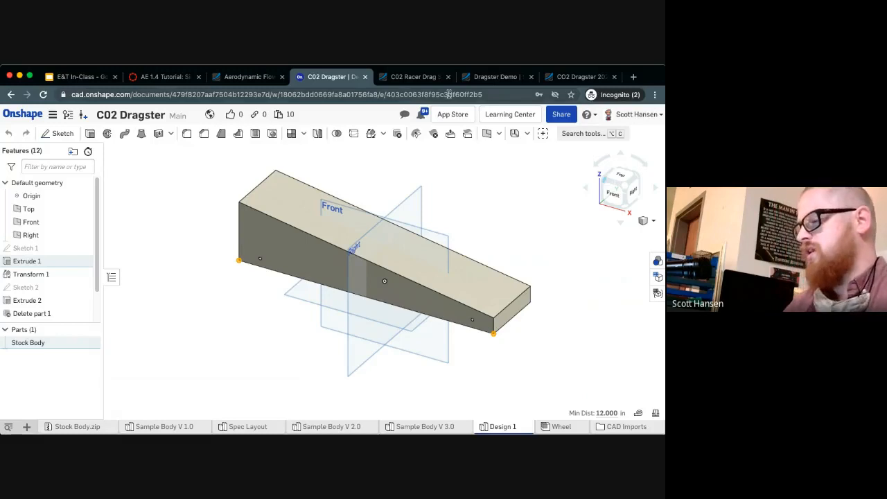
Step: Return to the SimScale Dragster Demo project and enter 12 as the reference length
click(491, 77)
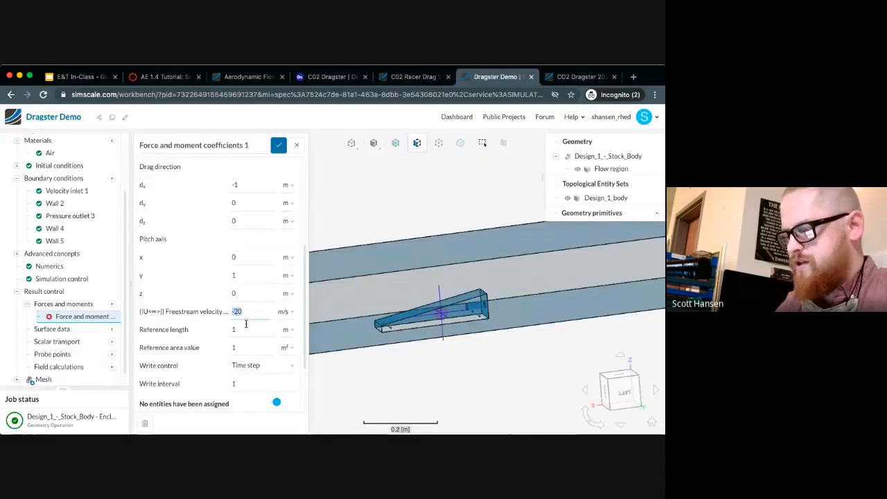
click(244, 329)
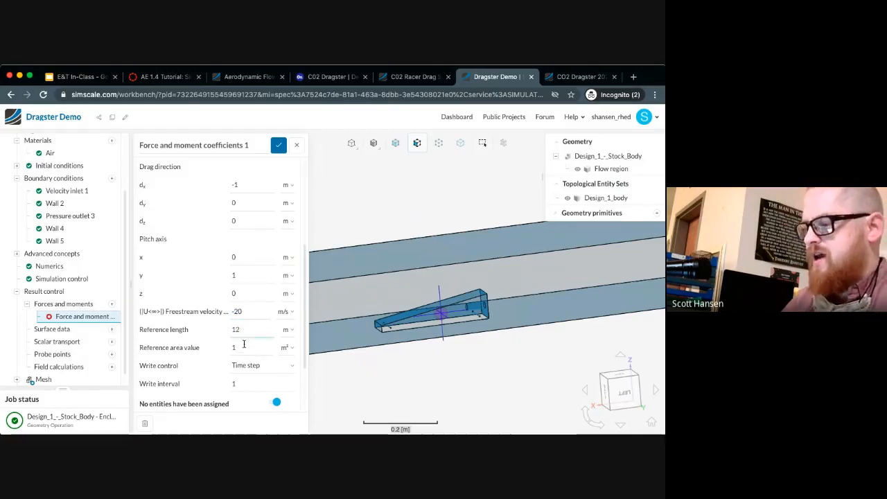
click(244, 345)
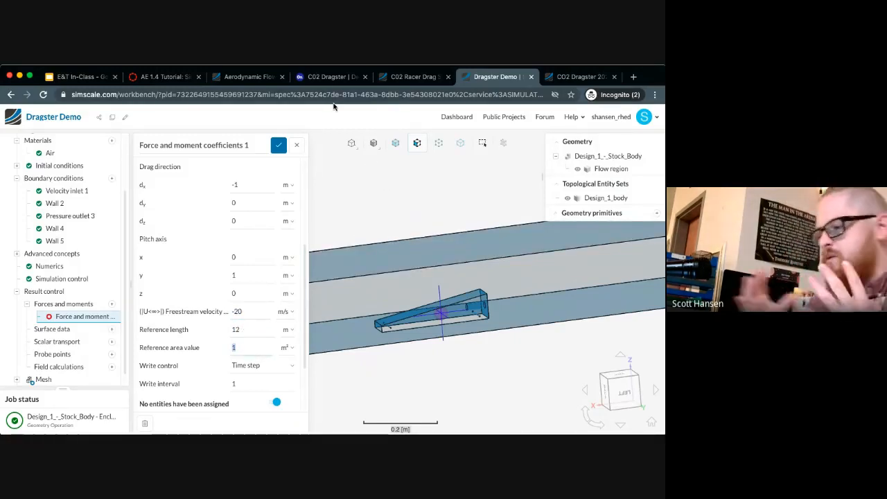
Step: In Onshape, view the Stock Body from the right and examine the faces and edges that make up its frontal outline
click(336, 77)
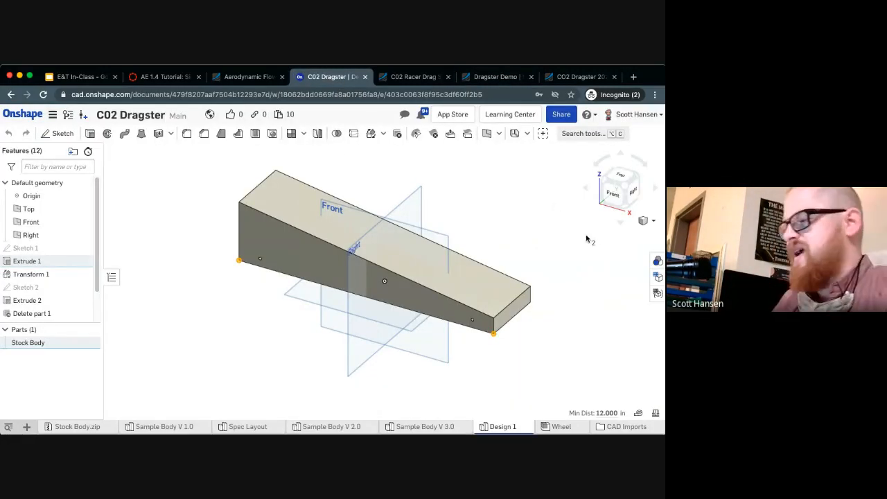
click(635, 199)
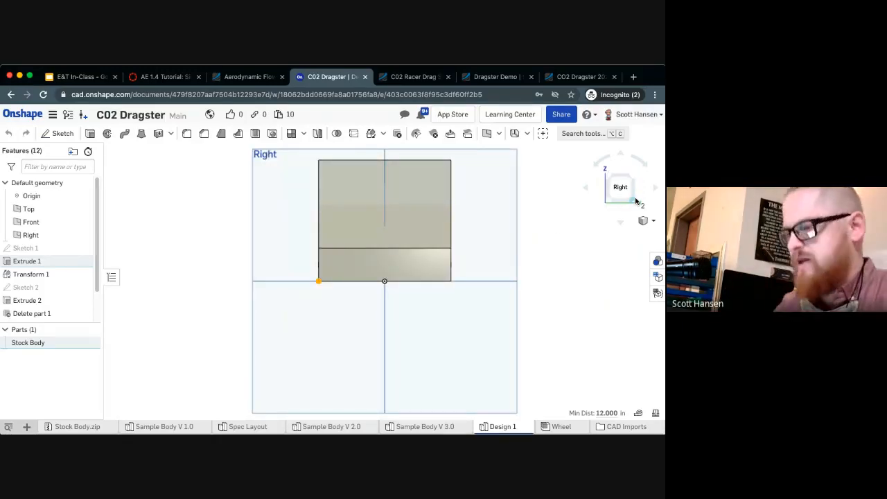
click(388, 199)
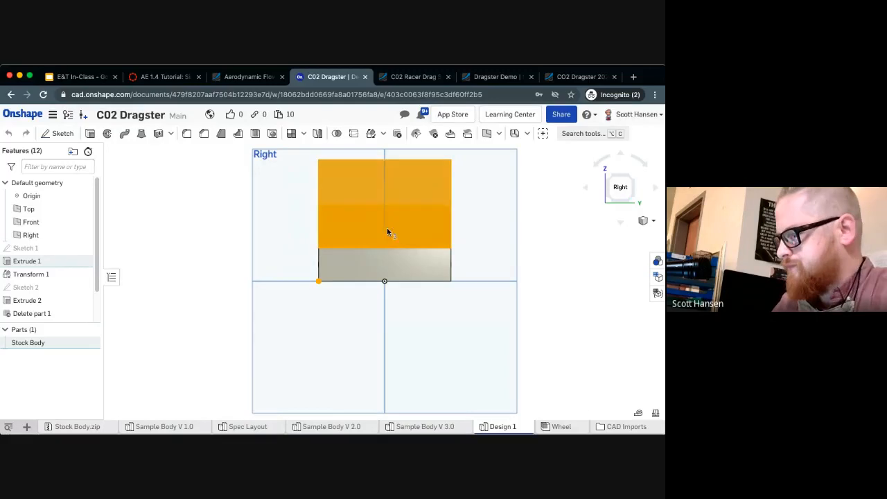
click(386, 267)
click(586, 294)
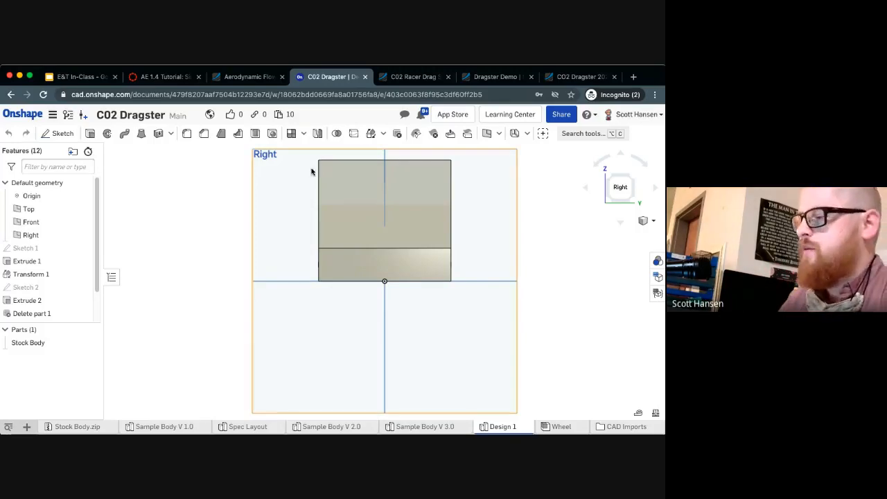
click(434, 160)
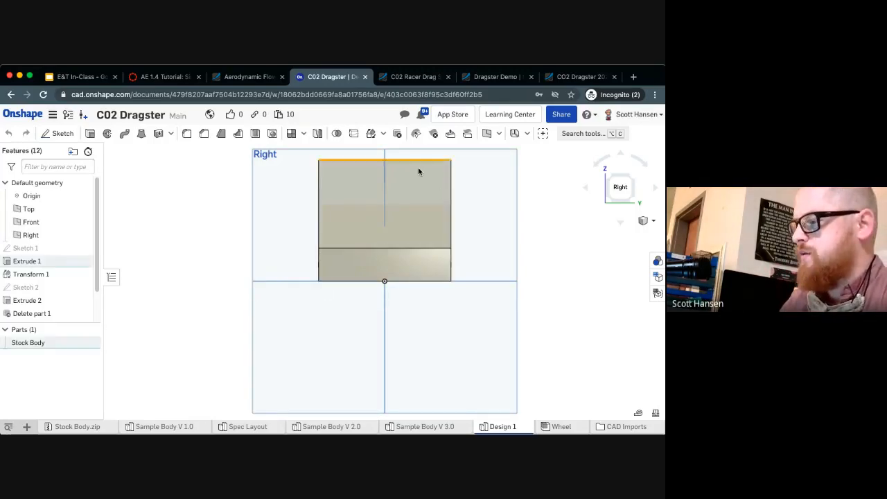
click(318, 229)
click(318, 279)
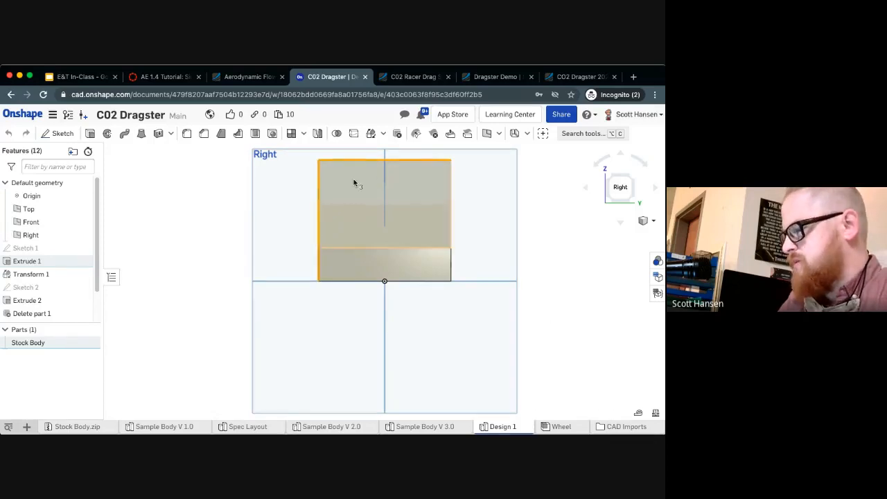
click(560, 269)
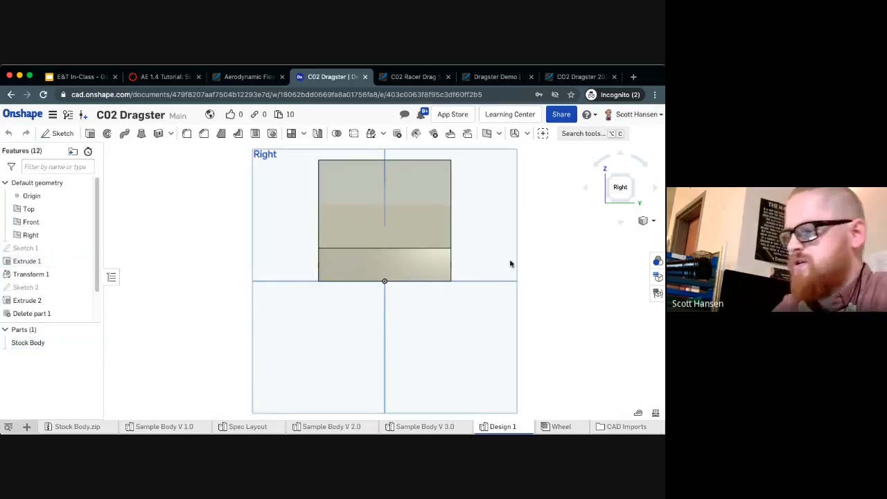
Step: Create a sketch on the Right plane and project the Stock Body's frontal outline edges into it
click(62, 133)
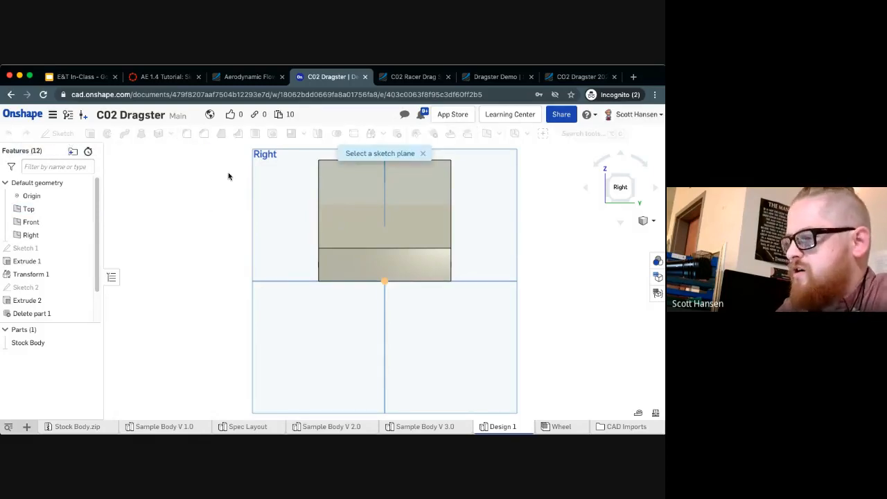
click(284, 197)
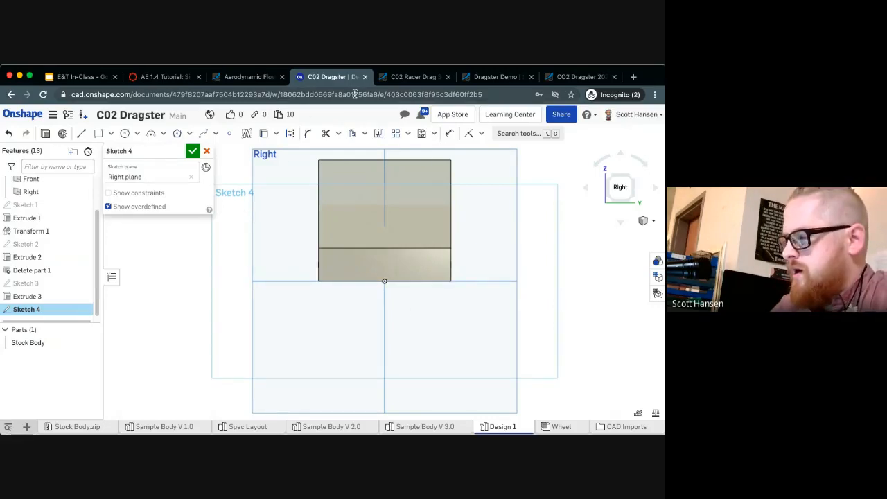
click(263, 137)
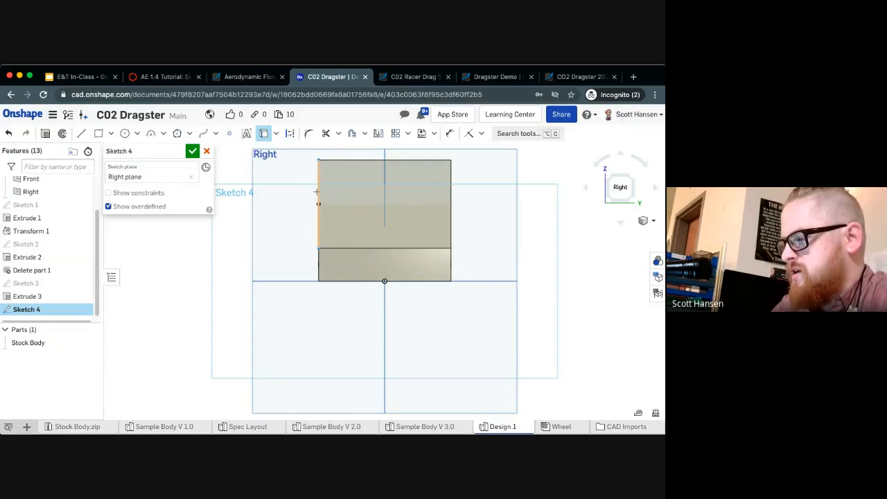
click(346, 159)
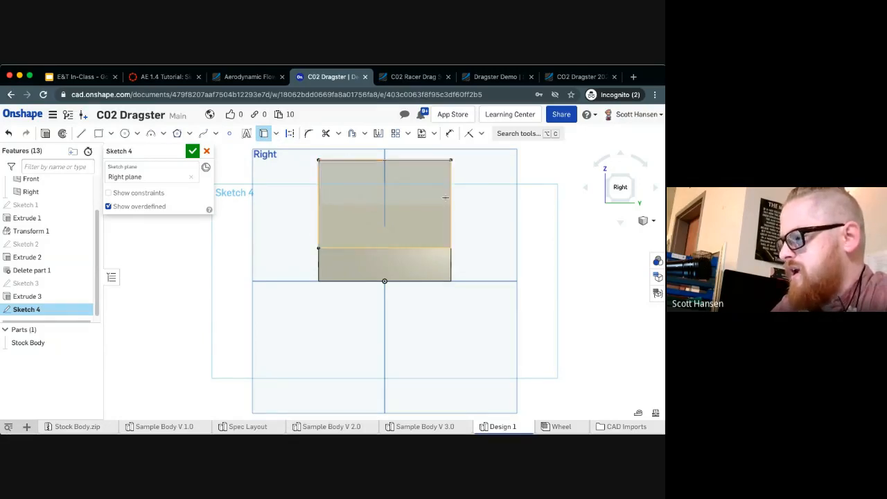
click(449, 199)
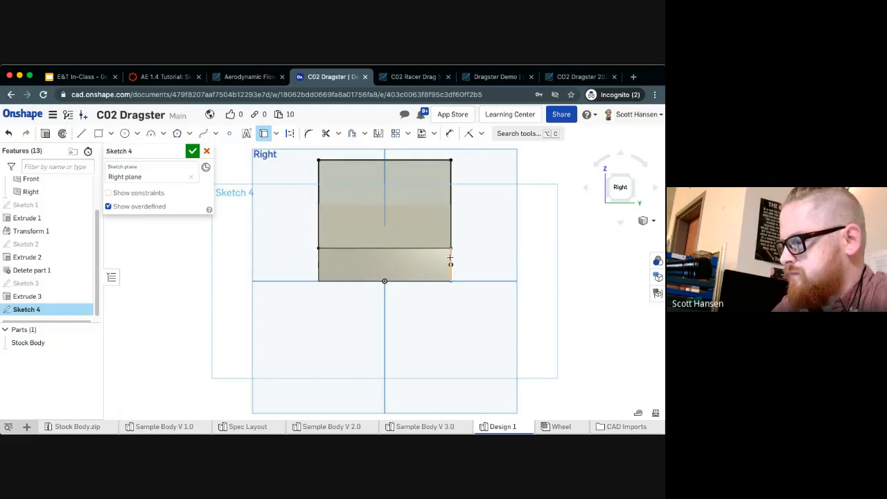
click(428, 282)
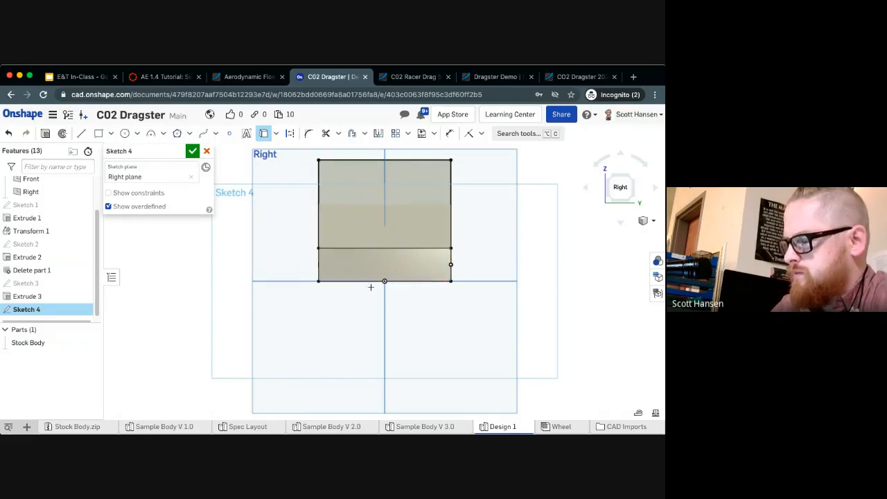
click(319, 267)
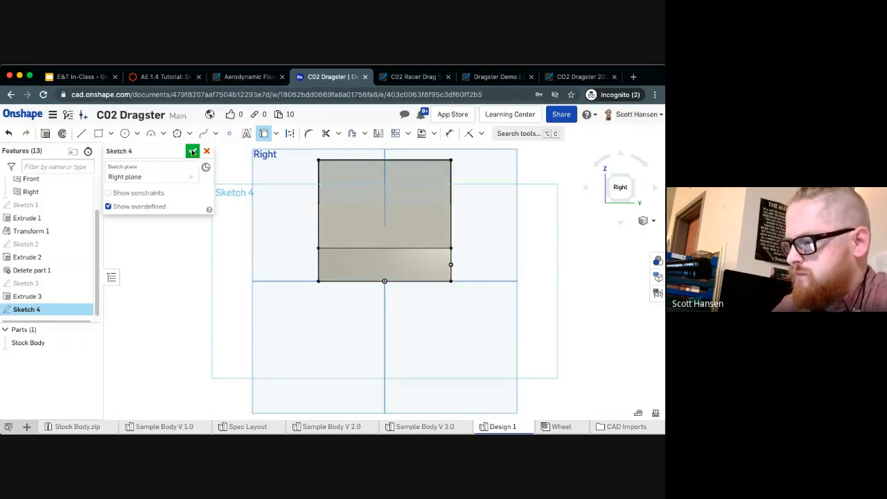
Step: Hide the Stock Body and measure the area of the projected frontal sketch region
click(90, 345)
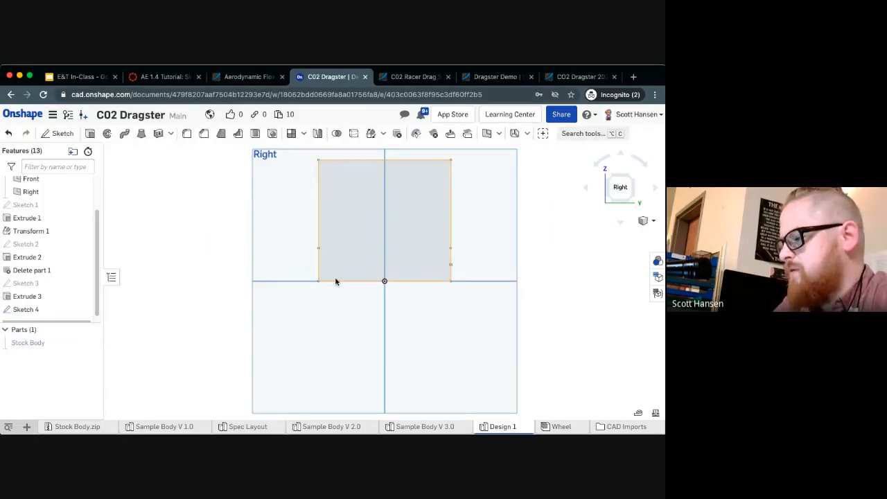
click(438, 247)
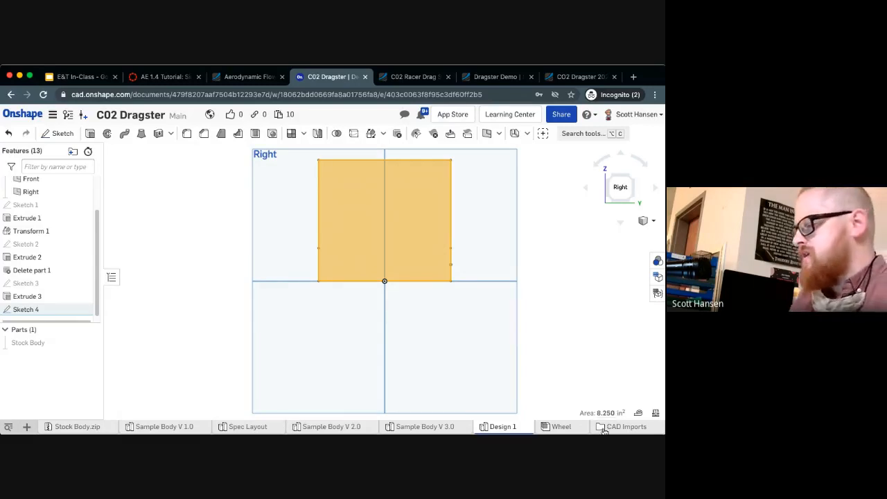
Step: Back in SimScale, set the reference area value to 8.25 in² and change the reference length's unit to inches
click(483, 78)
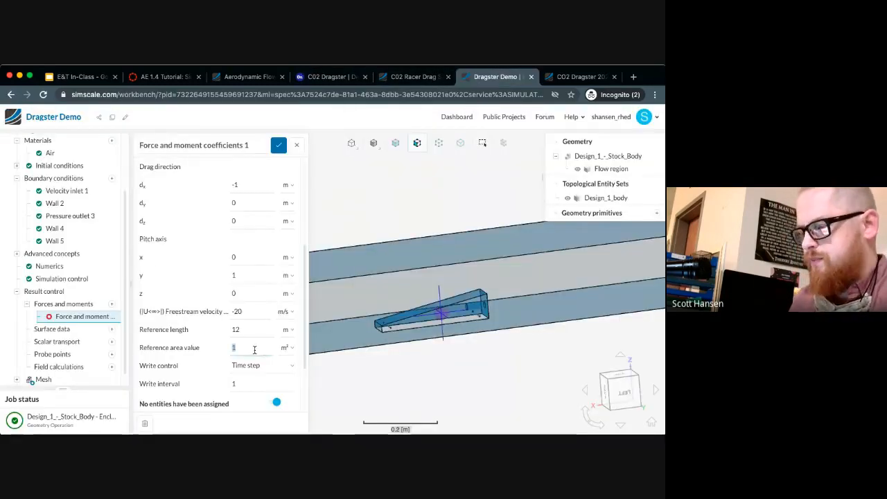
text(8)
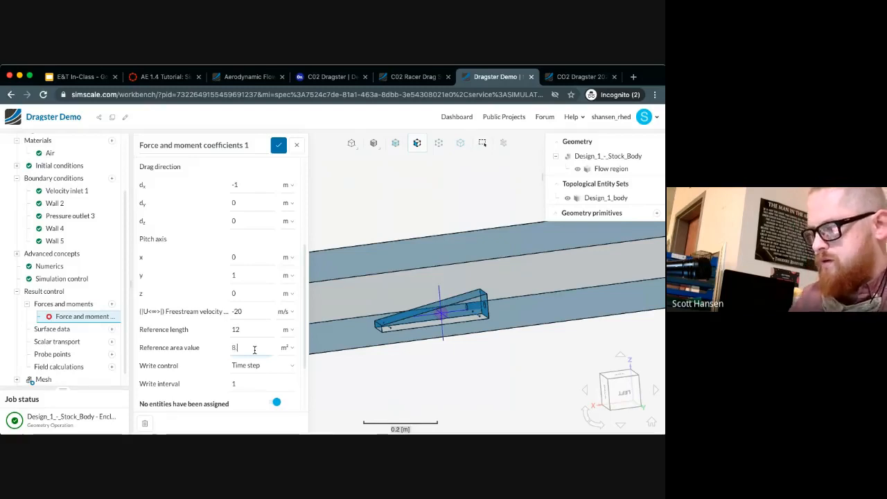
text(.25)
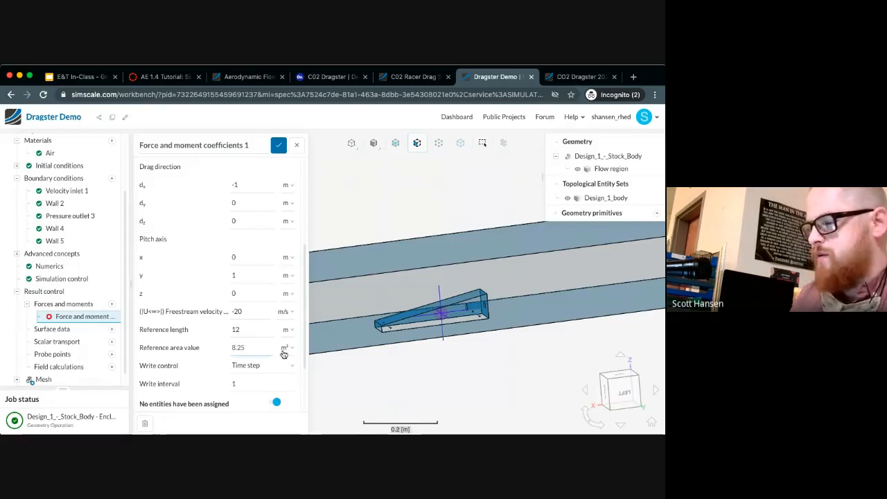
click(287, 352)
click(291, 367)
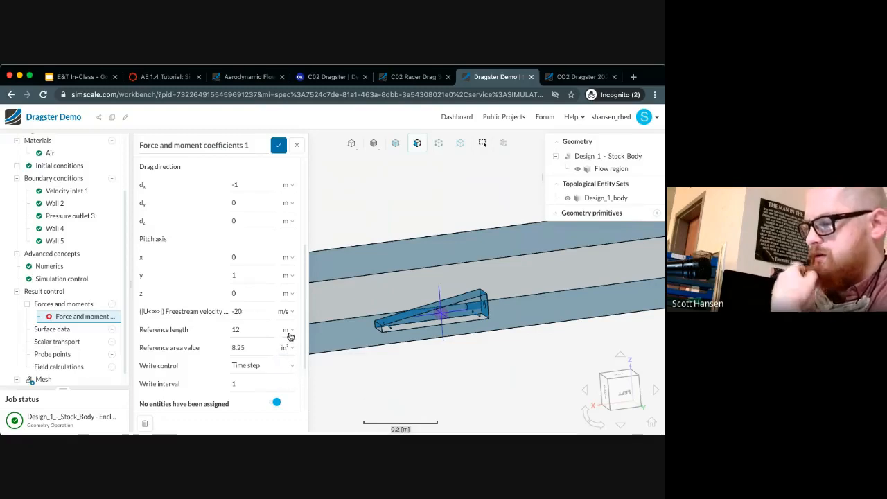
click(290, 332)
click(292, 359)
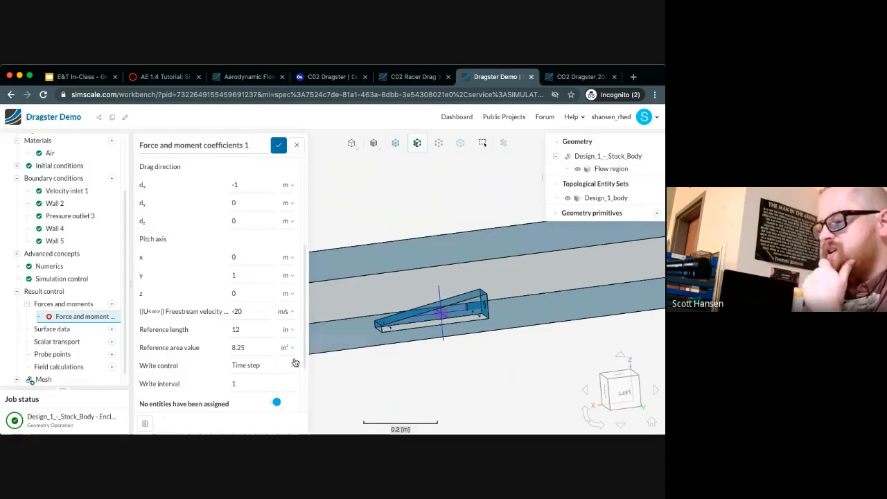
Step: Assign the Design_1_body topological entity set to the force and moment coefficients result control
scroll(273, 346, down, 3)
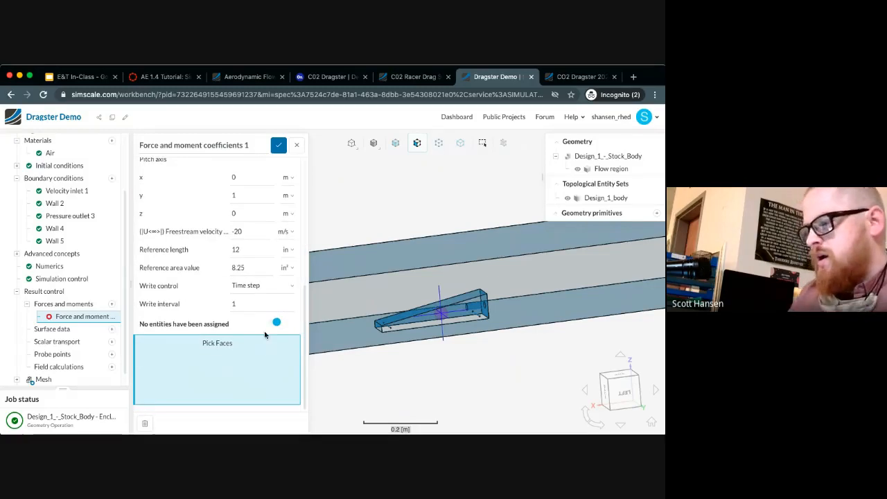
click(252, 359)
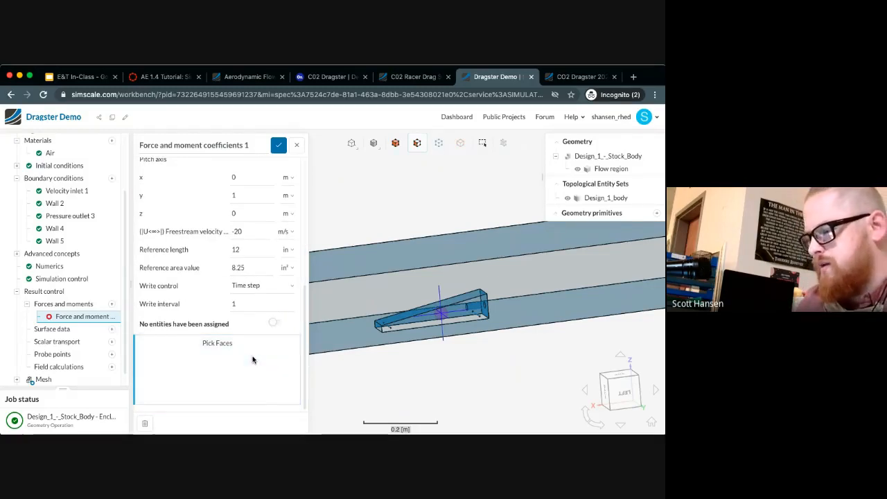
click(252, 359)
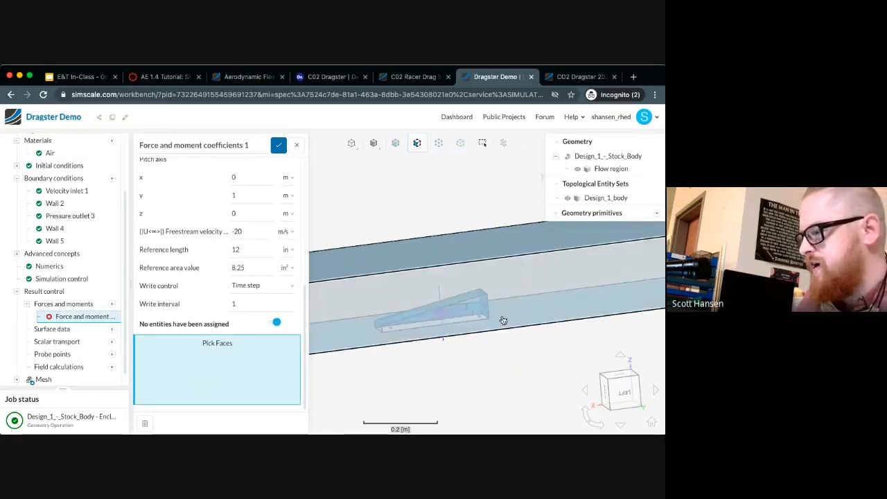
click(597, 200)
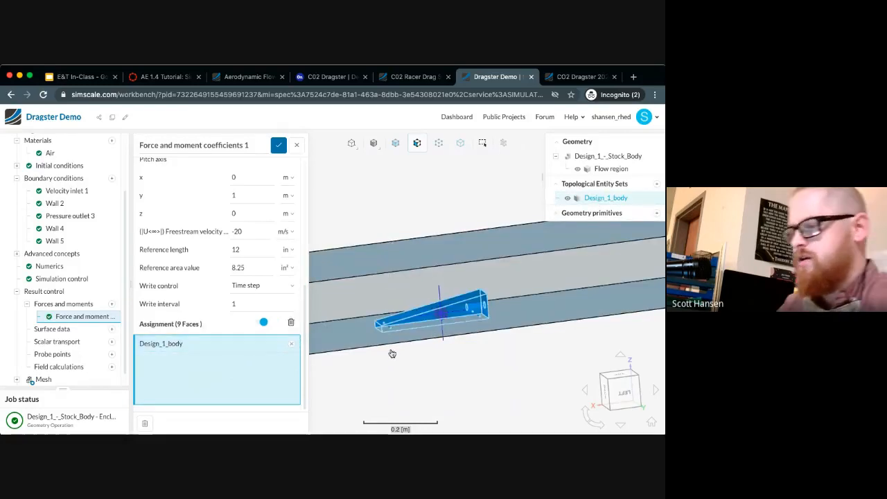
Step: Set the freestream velocity magnitude to 20 m/s and save the force and moment coefficients
click(280, 149)
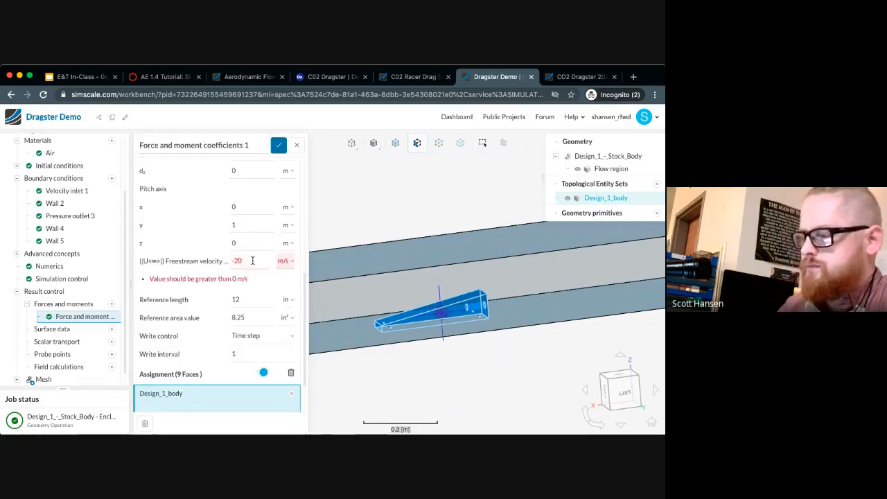
text(20)
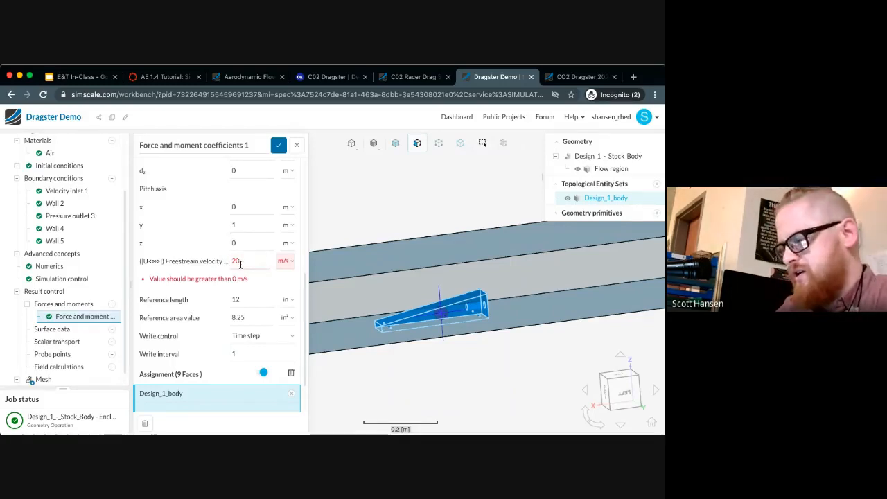
click(214, 271)
scroll(276, 208, up, 2)
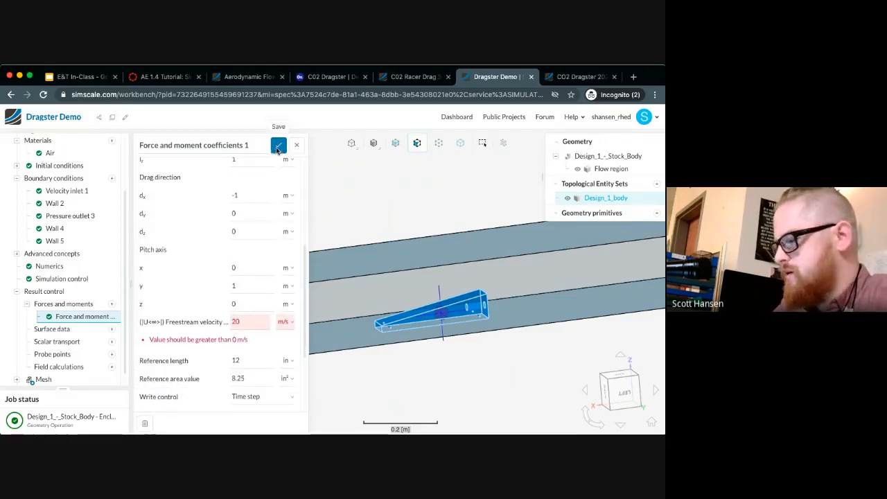
click(278, 149)
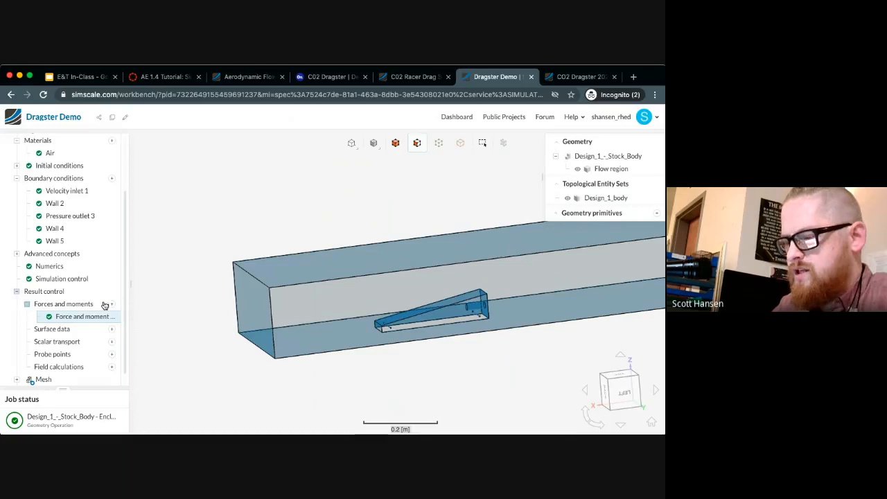
Step: Review the mesh settings and generate Mesh 1 independently, keeping the standard algorithm, automatic sizing and fineness of 5
scroll(96, 312, down, 1)
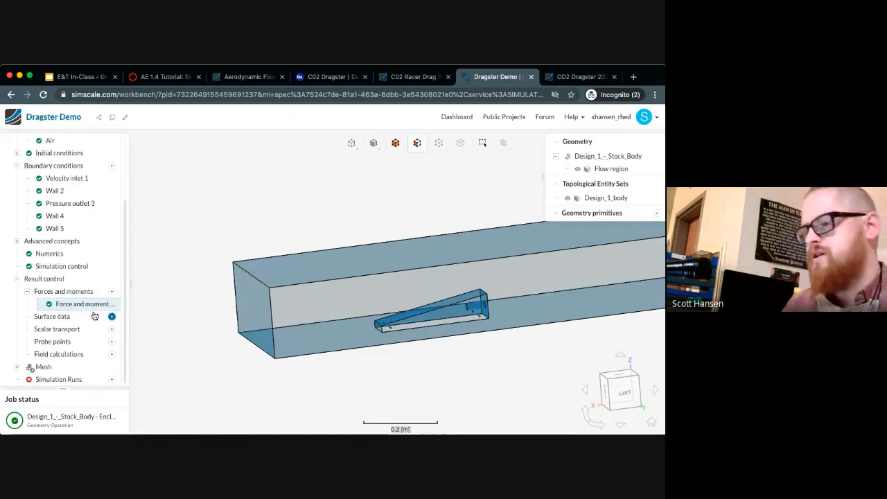
click(50, 366)
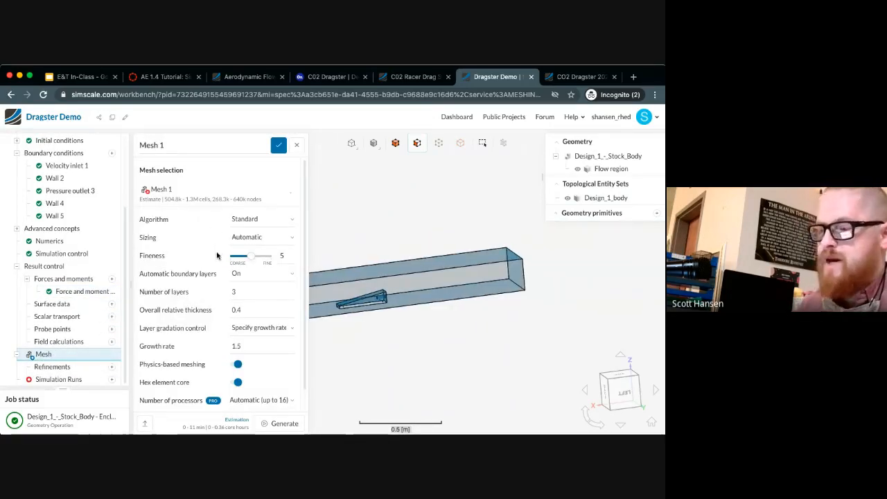
scroll(217, 255, down, 1)
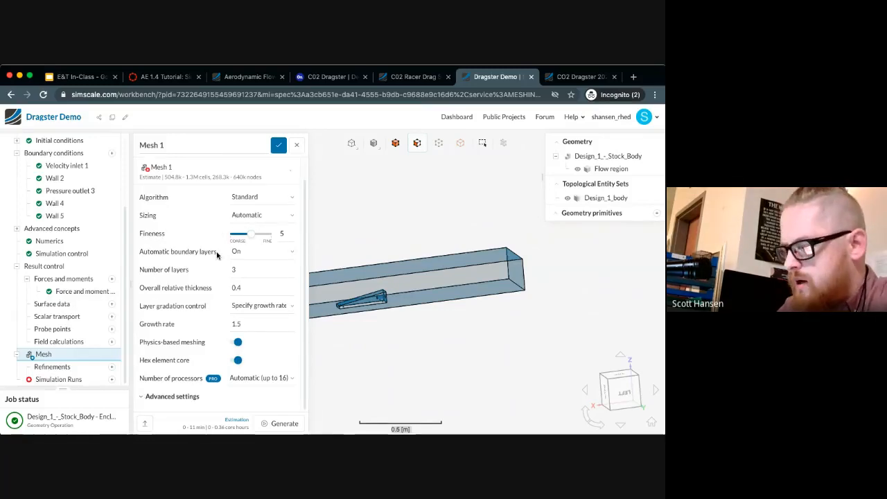
click(285, 424)
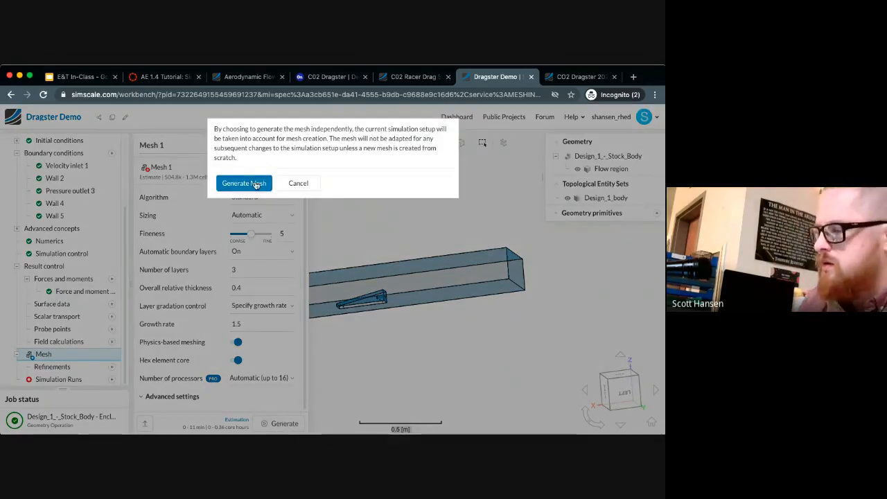
click(254, 183)
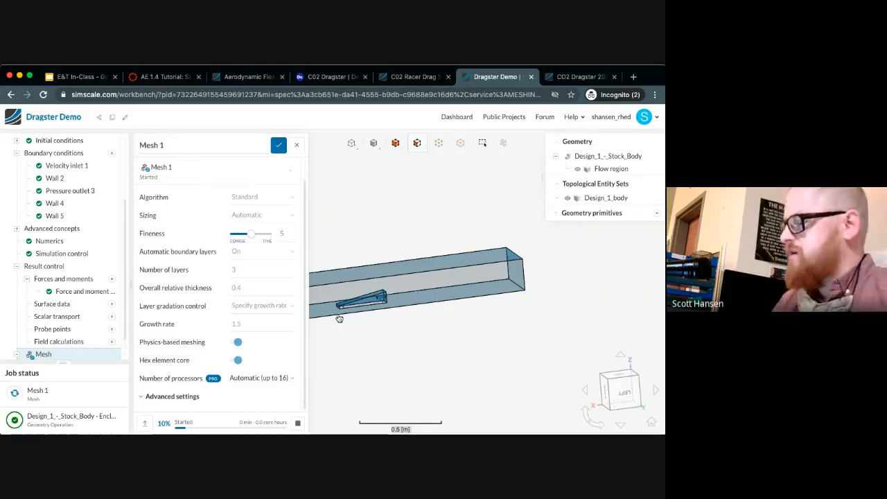
Step: Switch to the CO2 Dragster 2020-2021 project and examine the outer surfaces of its finished flow region mesh
click(564, 80)
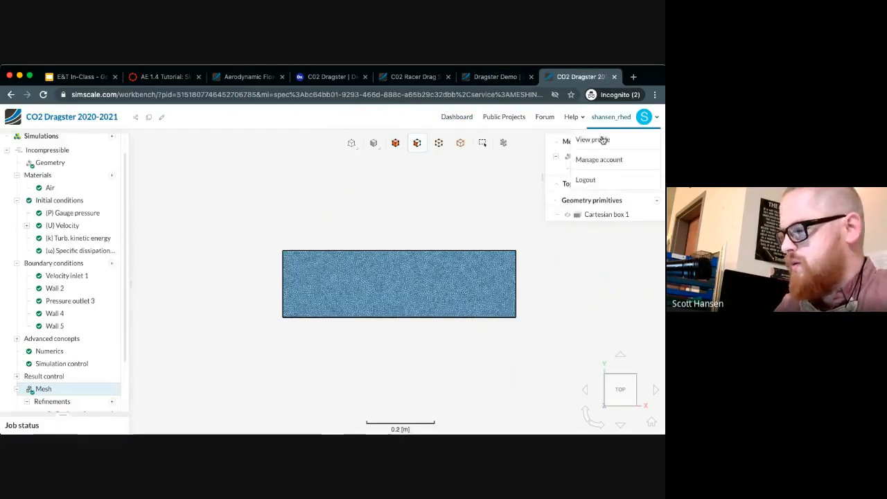
drag(245, 265, 240, 157)
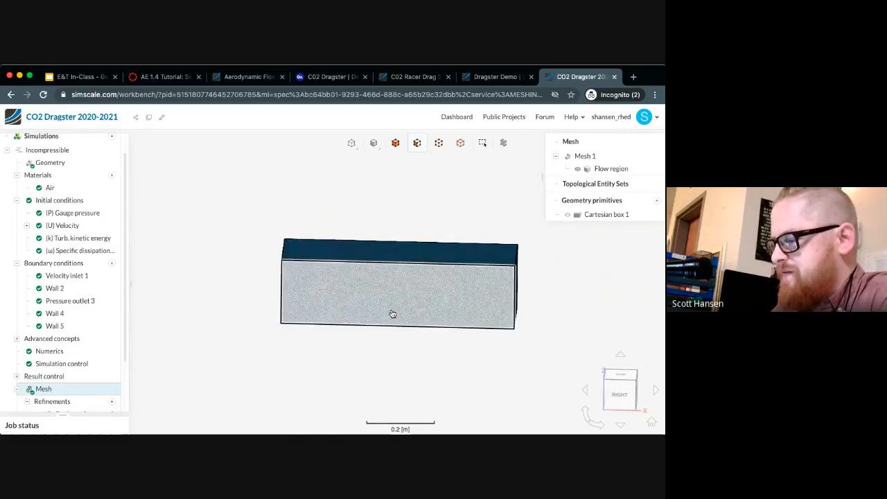
scroll(392, 314, down, 4)
scroll(393, 313, up, 4)
scroll(392, 313, up, 3)
drag(340, 355, 372, 359)
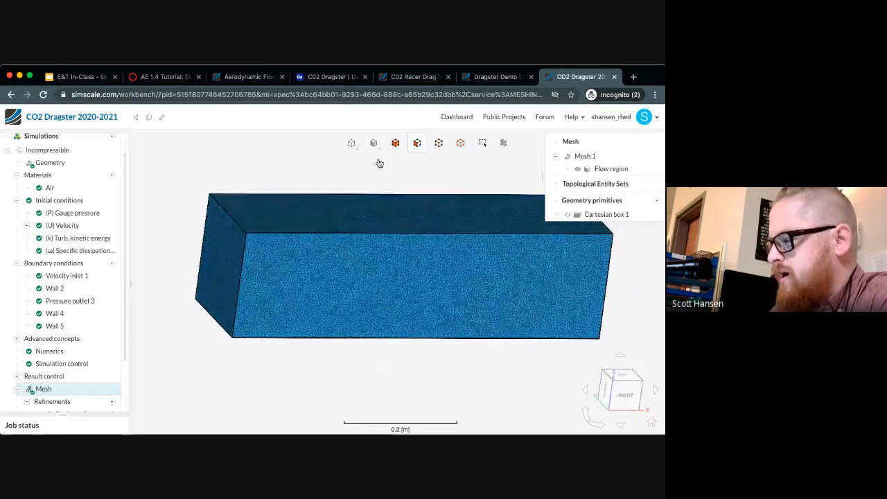
Step: Display the mesh as translucent surfaces with wireframe and inspect the dragster body inside the flow region from several angles
mouse_move(373, 149)
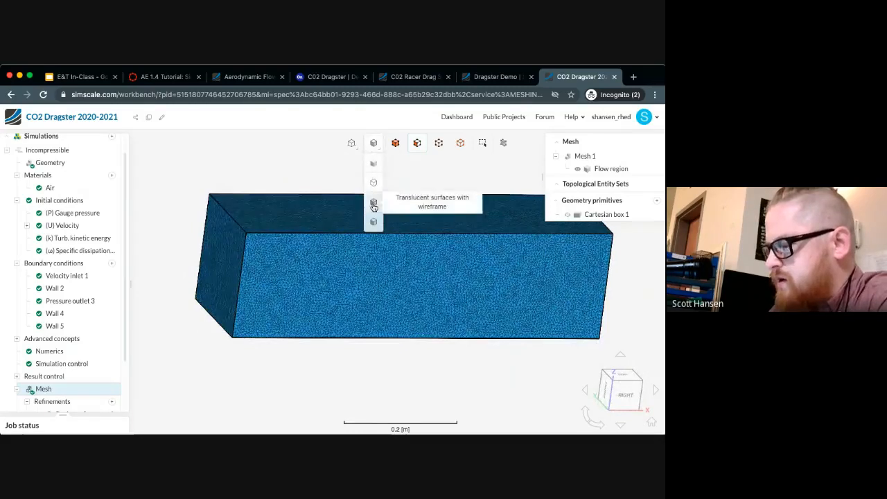
click(373, 208)
drag(479, 359, 438, 353)
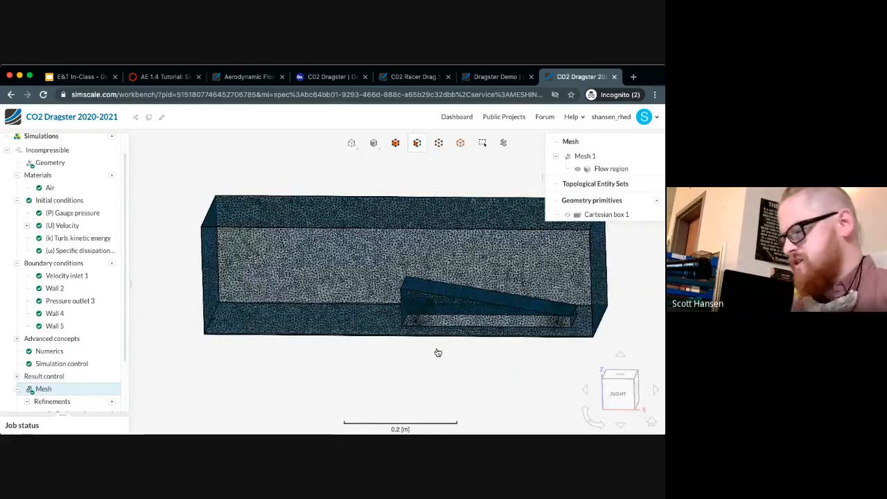
drag(473, 362, 455, 286)
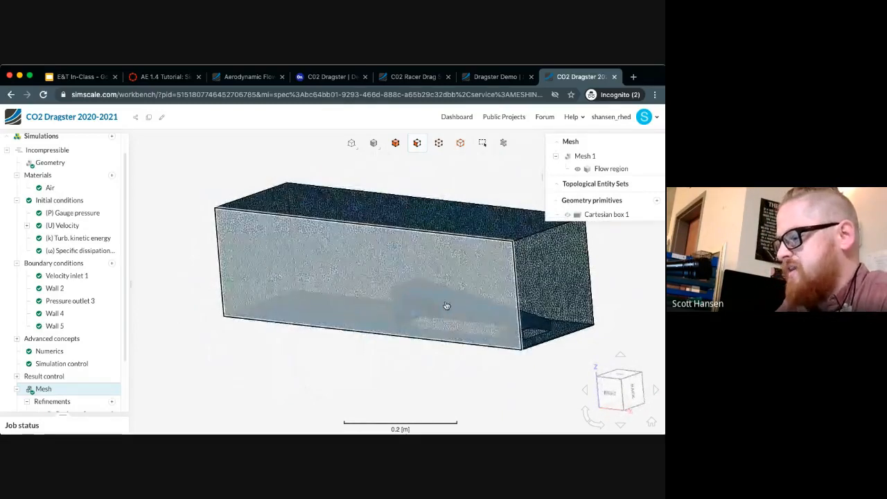
drag(460, 356, 537, 386)
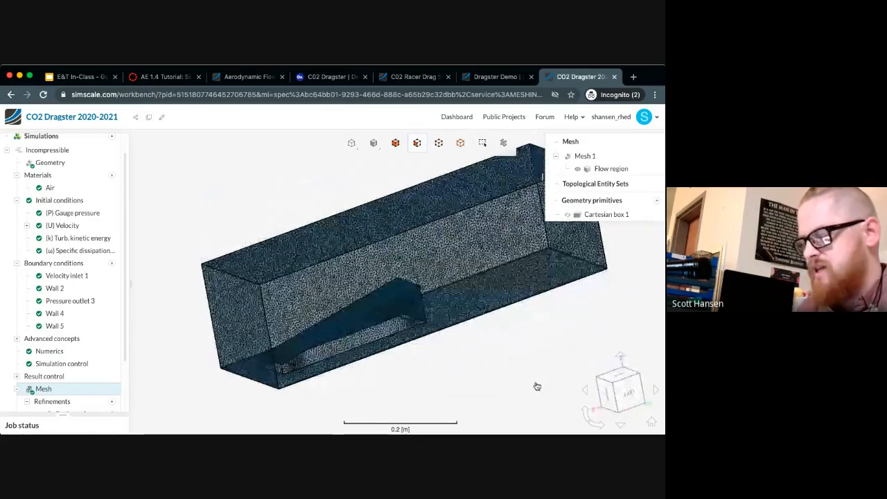